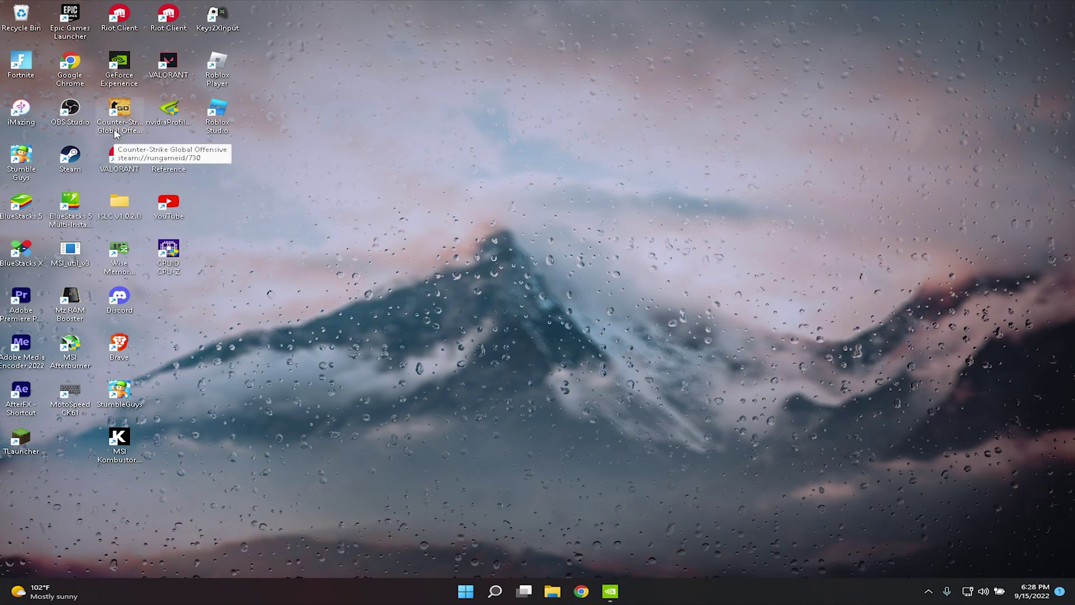
Briefly bring up the NVIDIA Control Panel window, then hide it again
{"action": "right_click", "coordinate": [525, 291]}
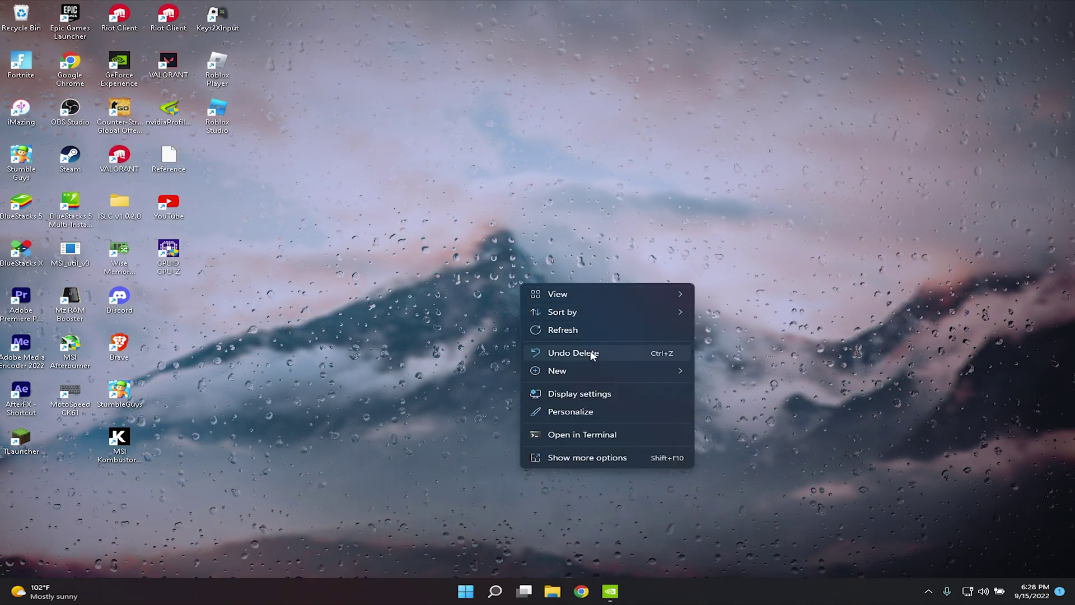
{"action": "left_click", "coordinate": [569, 211]}
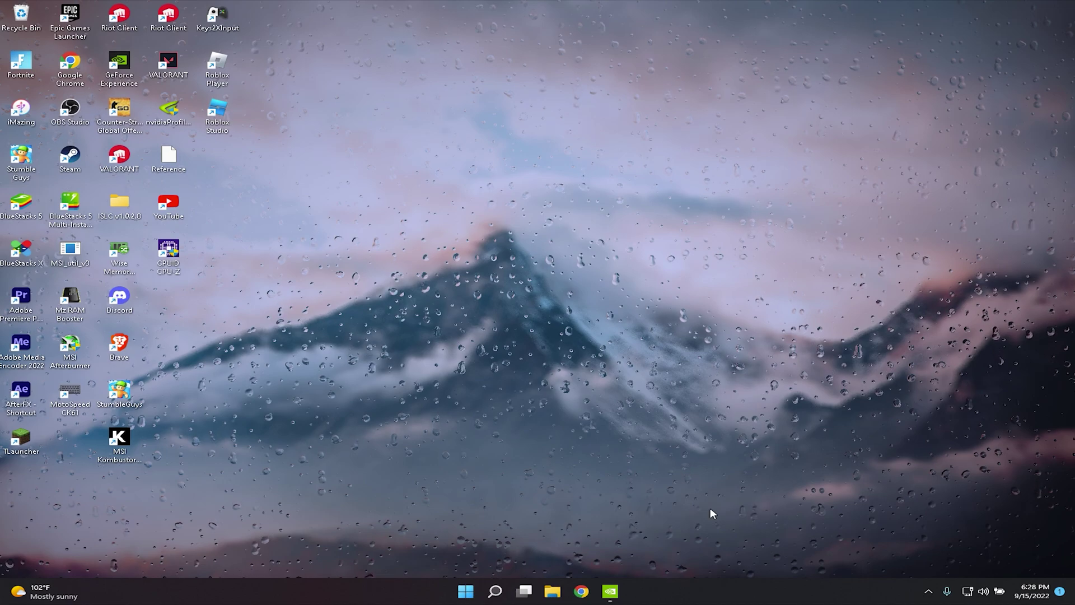
{"action": "left_click", "coordinate": [610, 591]}
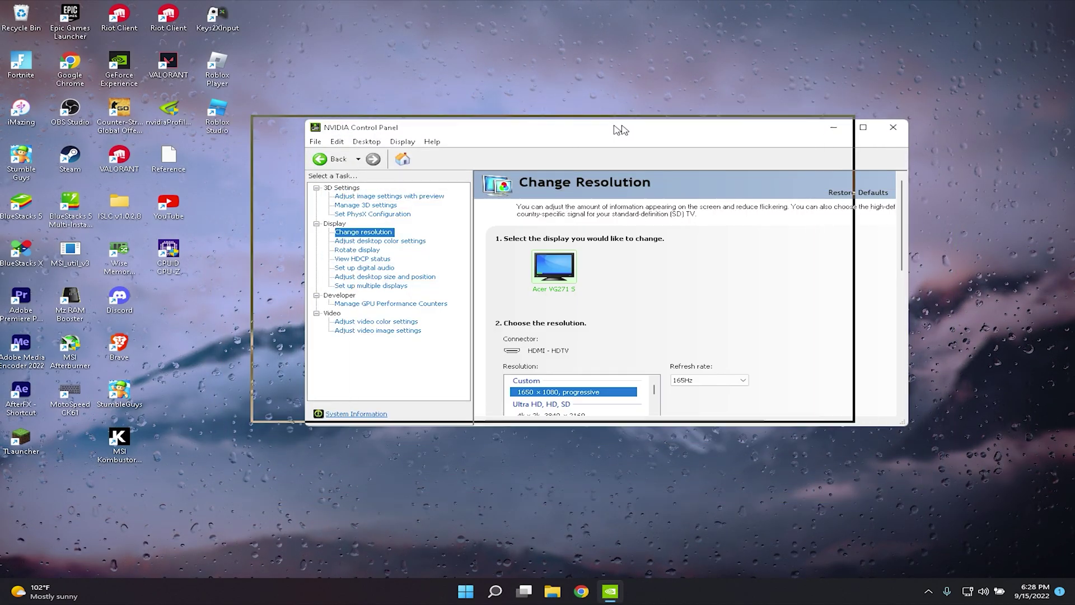
{"action": "left_click", "coordinate": [833, 127]}
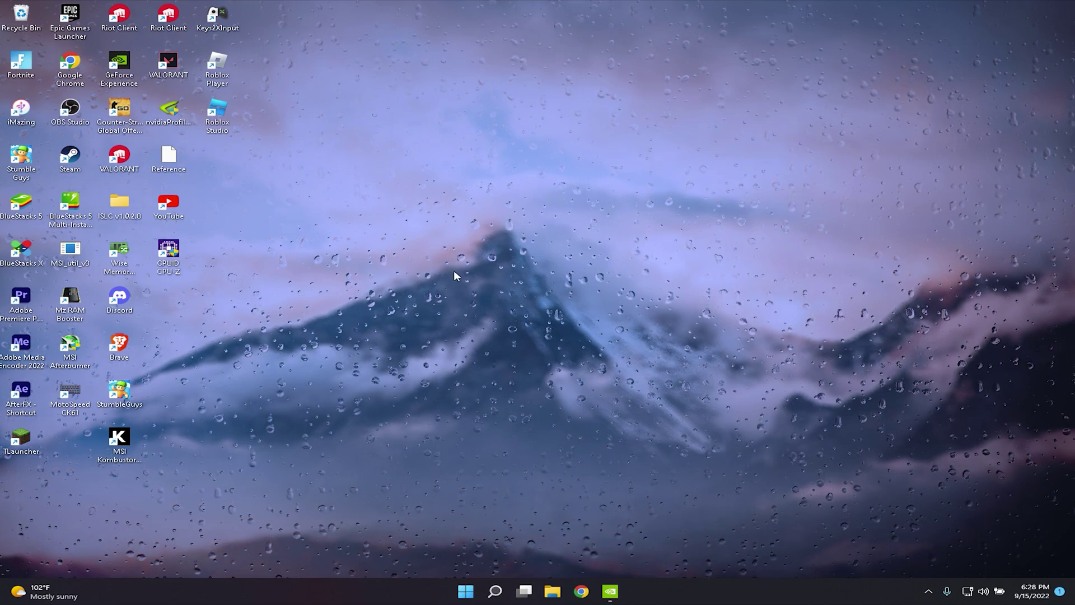
Open the Run dialog with Win+R, move it to the screen centre, then close it
{"action": "right_click", "coordinate": [441, 248]}
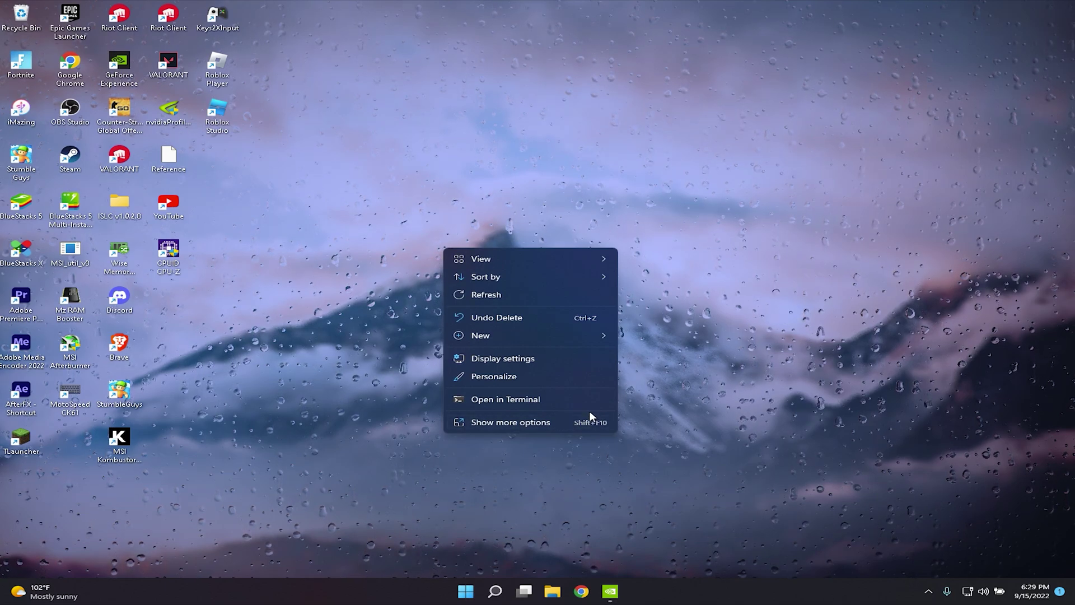
{"action": "left_click", "coordinate": [581, 428]}
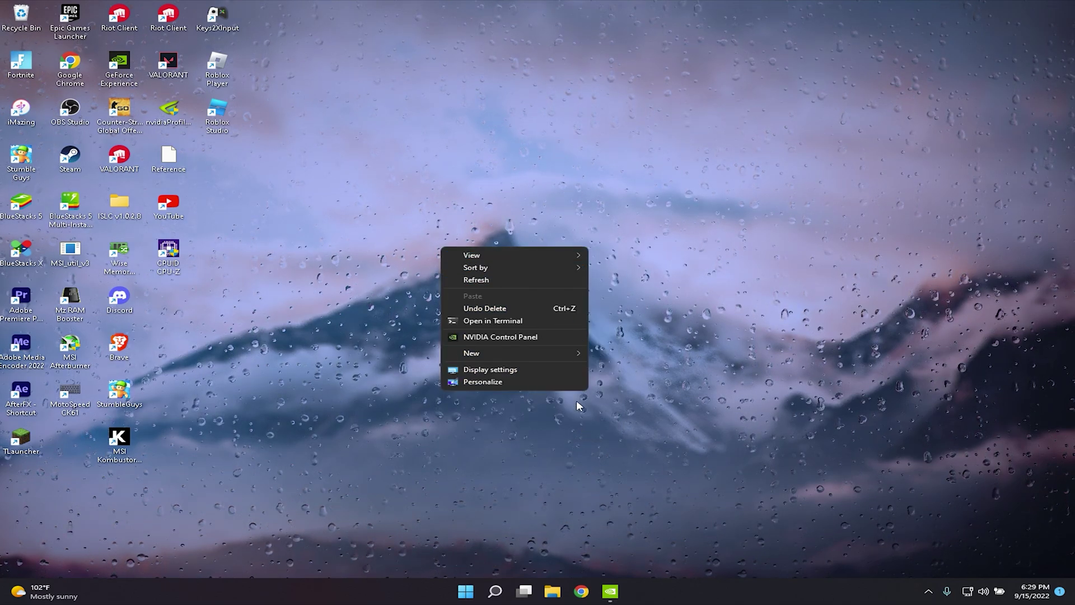
{"action": "left_click", "coordinate": [702, 332]}
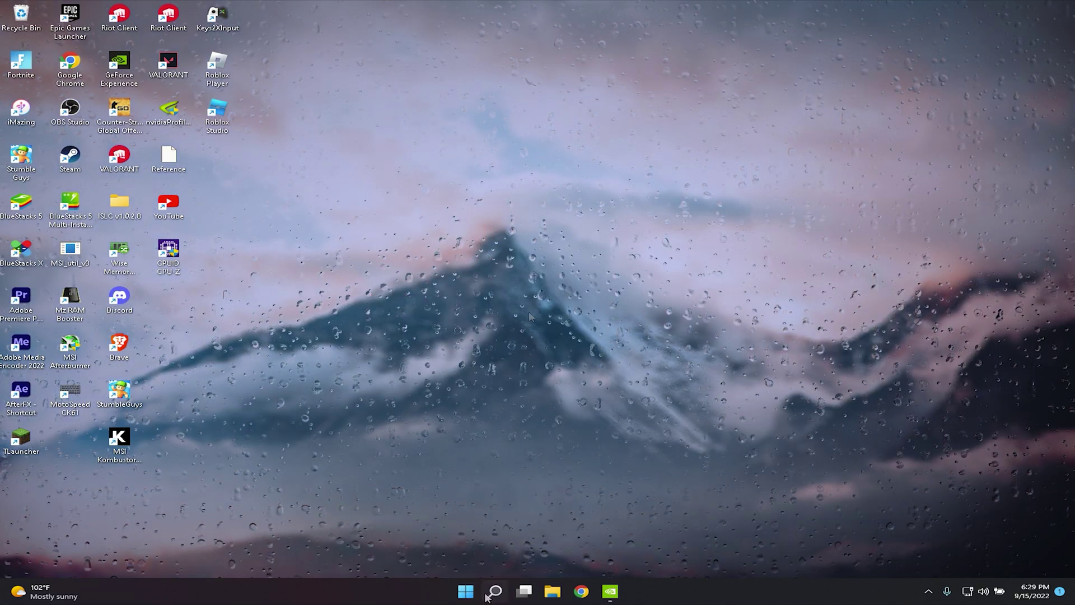
{"action": "mouse_move", "coordinate": [495, 591]}
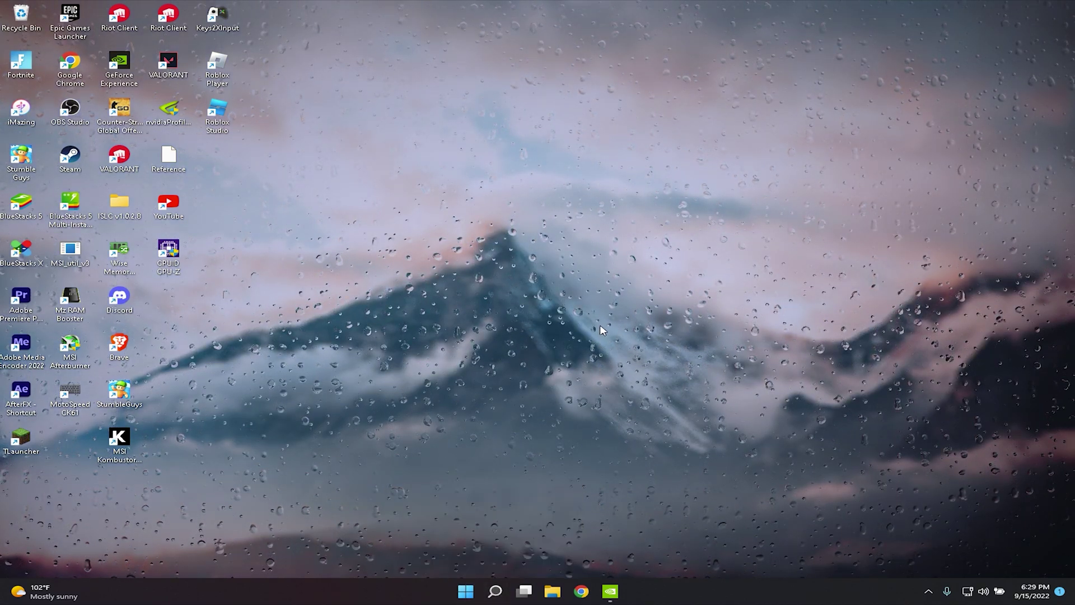
{"action": "key", "text": "super+r"}
{"action": "left_click_drag", "start_coordinate": [127, 466], "coordinate": [506, 319]}
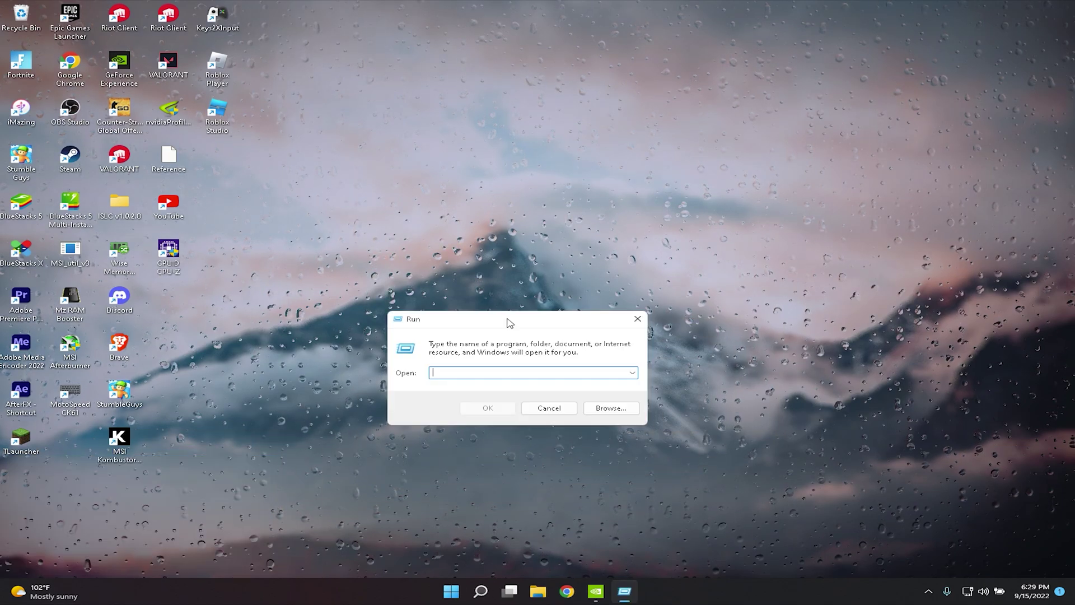
{"action": "left_click", "coordinate": [637, 319]}
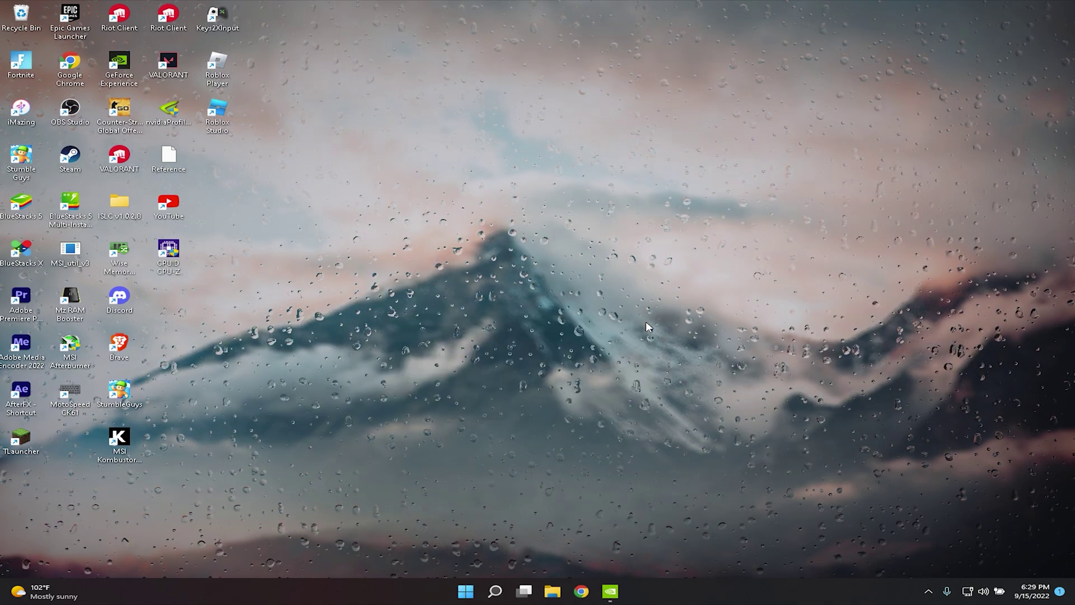
Open Run from the quick-link menu, close it, and start an app search from Start
{"action": "right_click", "coordinate": [466, 592]}
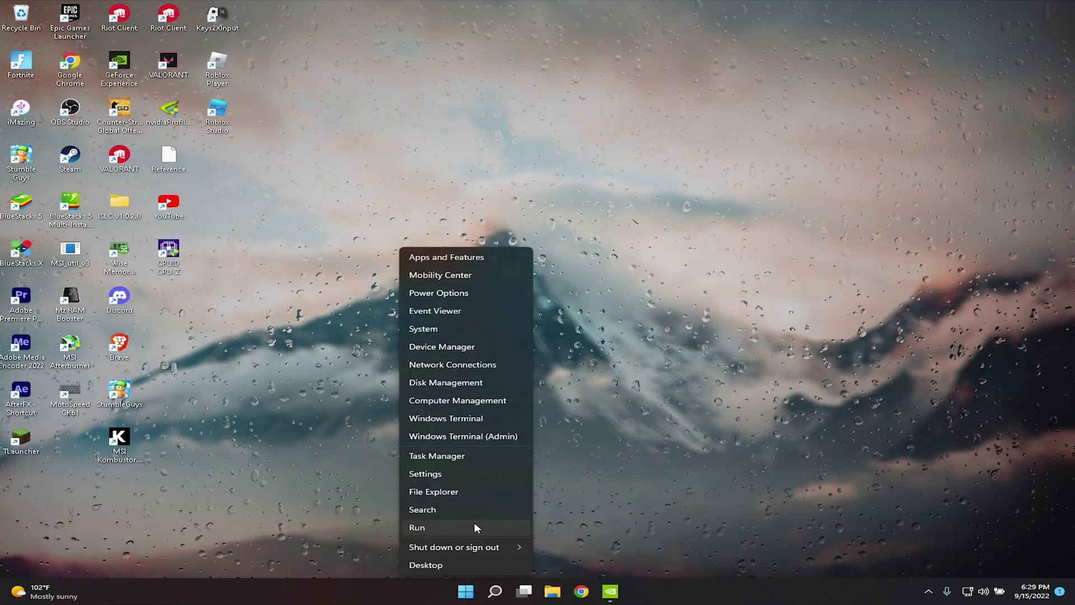
{"action": "left_click", "coordinate": [455, 531]}
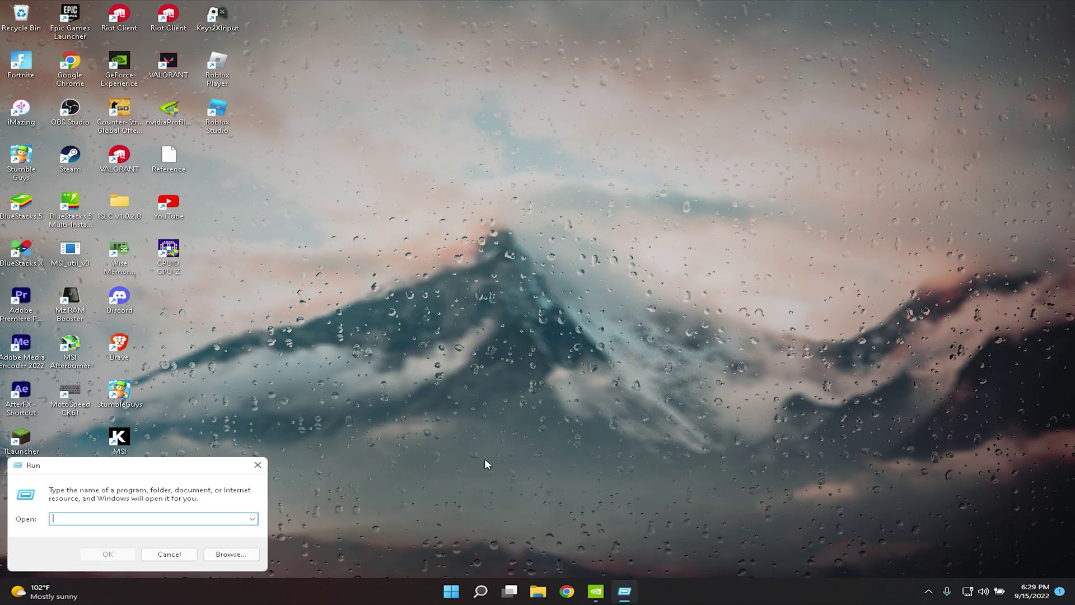
{"action": "left_click", "coordinate": [257, 465]}
{"action": "left_click", "coordinate": [466, 593]}
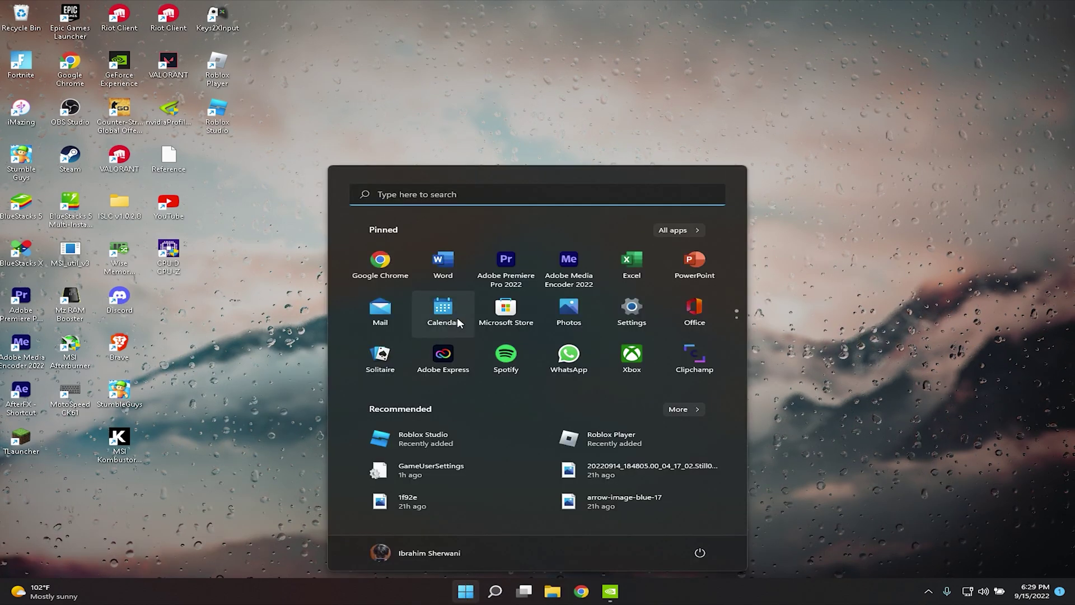
{"action": "left_click", "coordinate": [455, 196]}
Search 'run', launch the Run app, and open %localappdata% in File Explorer
{"action": "type", "text": "run"}
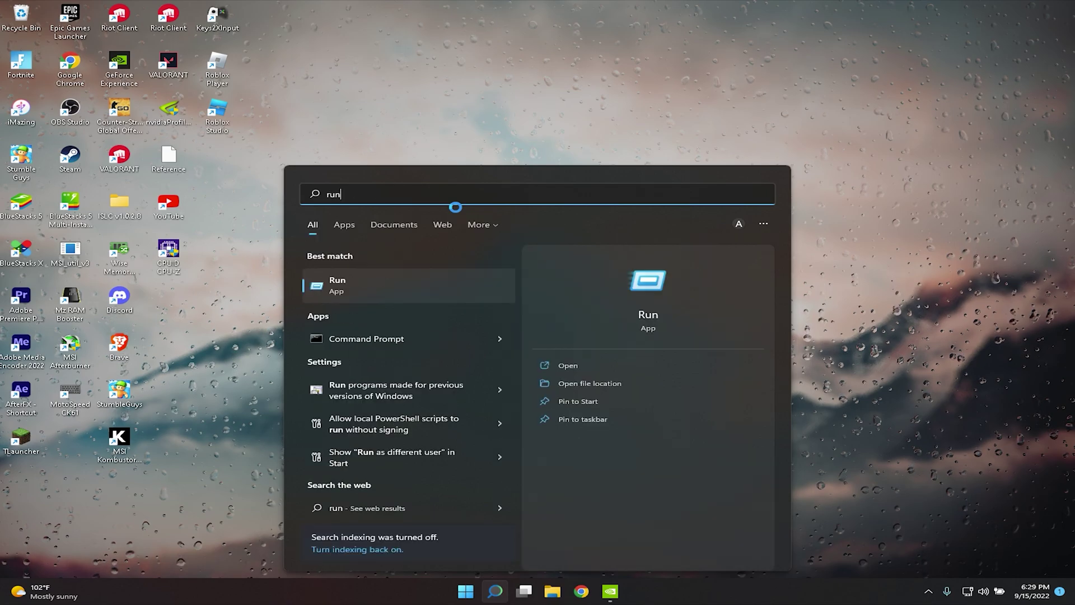
{"action": "left_click", "coordinate": [421, 284]}
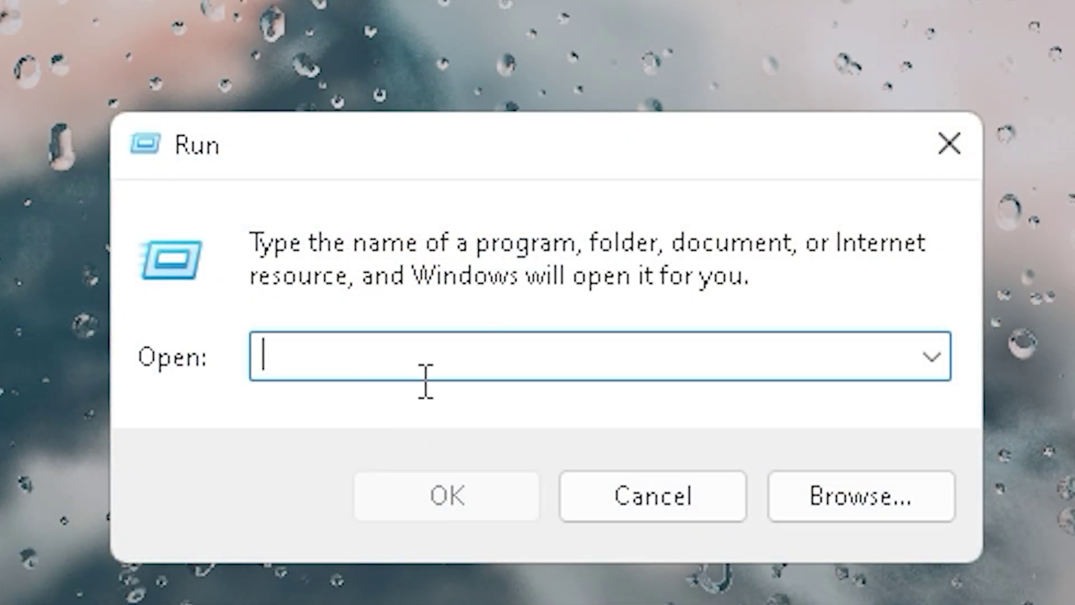
{"action": "type", "text": "%localapp"}
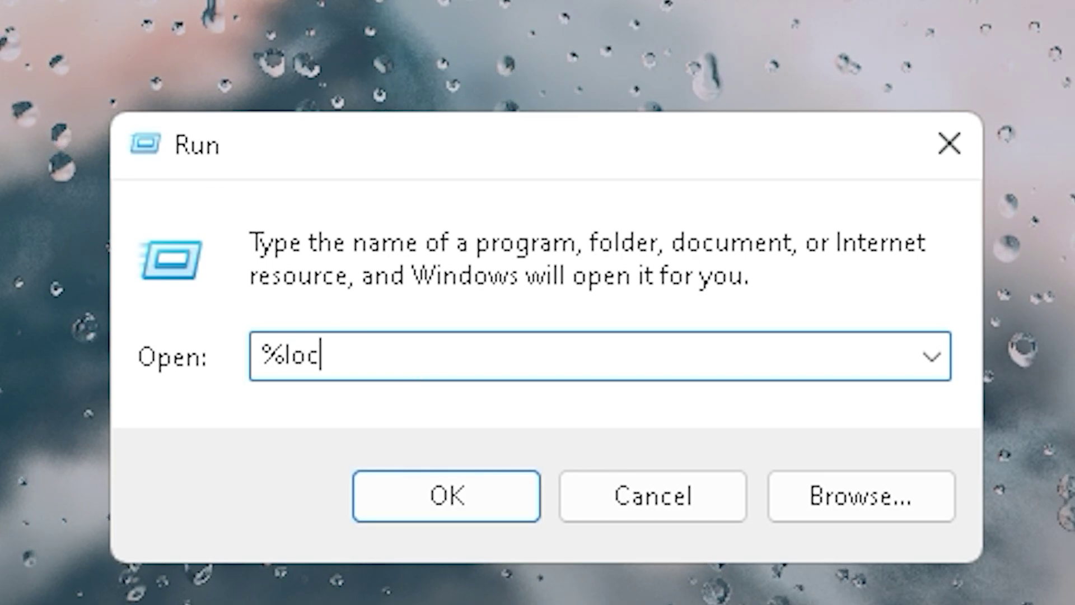
{"action": "type", "text": "data%"}
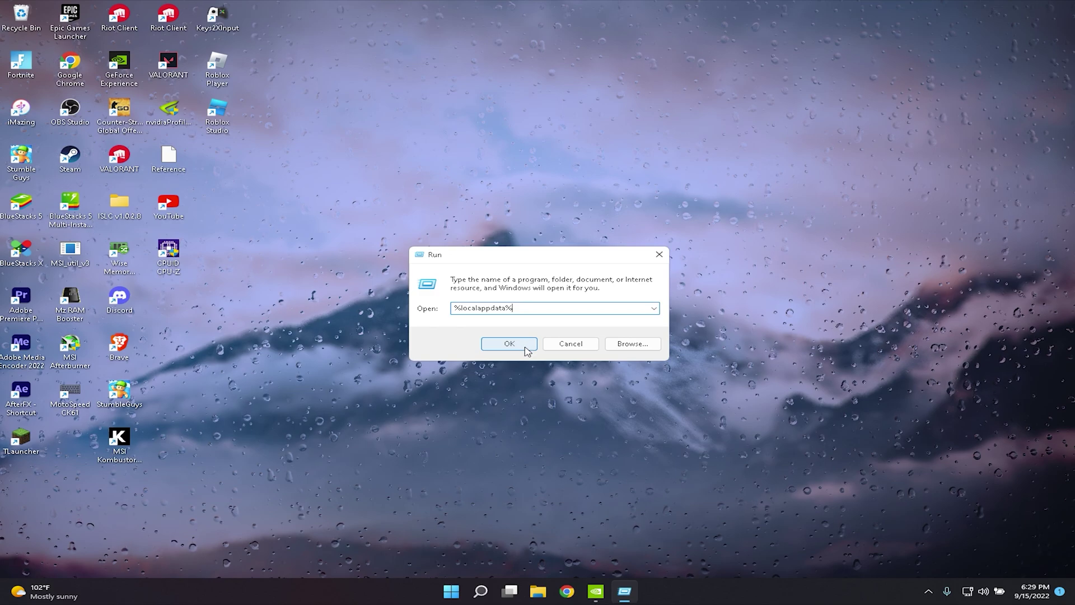
{"action": "mouse_move", "coordinate": [523, 253]}
{"action": "left_mouse_down"}
{"action": "mouse_move", "coordinate": [511, 264]}
{"action": "mouse_move", "coordinate": [544, 254]}
{"action": "mouse_move", "coordinate": [518, 232]}
{"action": "mouse_move", "coordinate": [482, 263]}
{"action": "mouse_move", "coordinate": [546, 257]}
{"action": "mouse_move", "coordinate": [523, 240]}
{"action": "mouse_move", "coordinate": [521, 251]}
{"action": "left_mouse_up"}
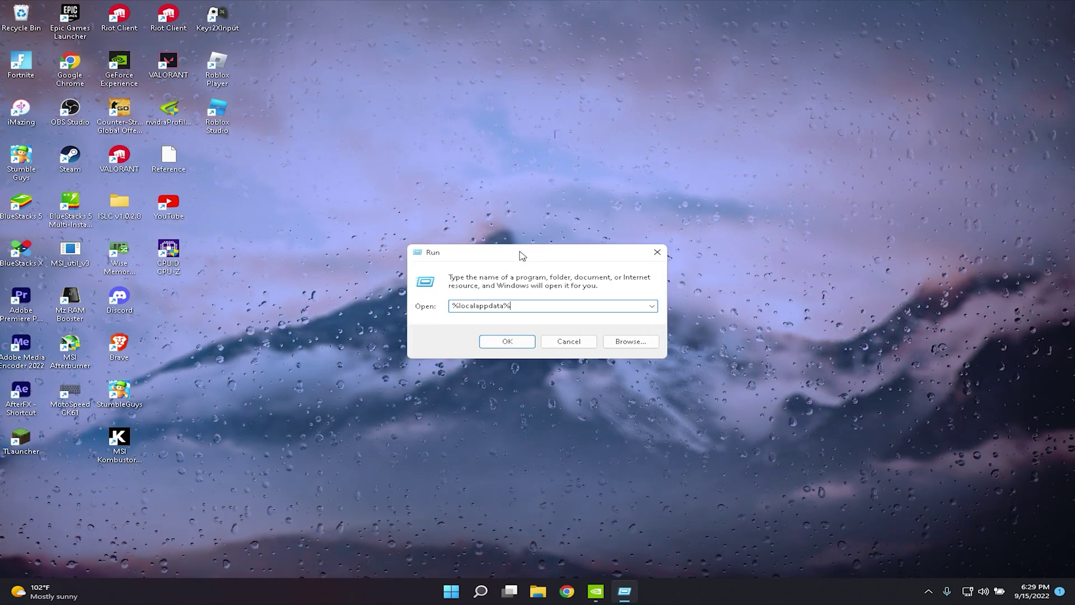
{"action": "left_click", "coordinate": [522, 344]}
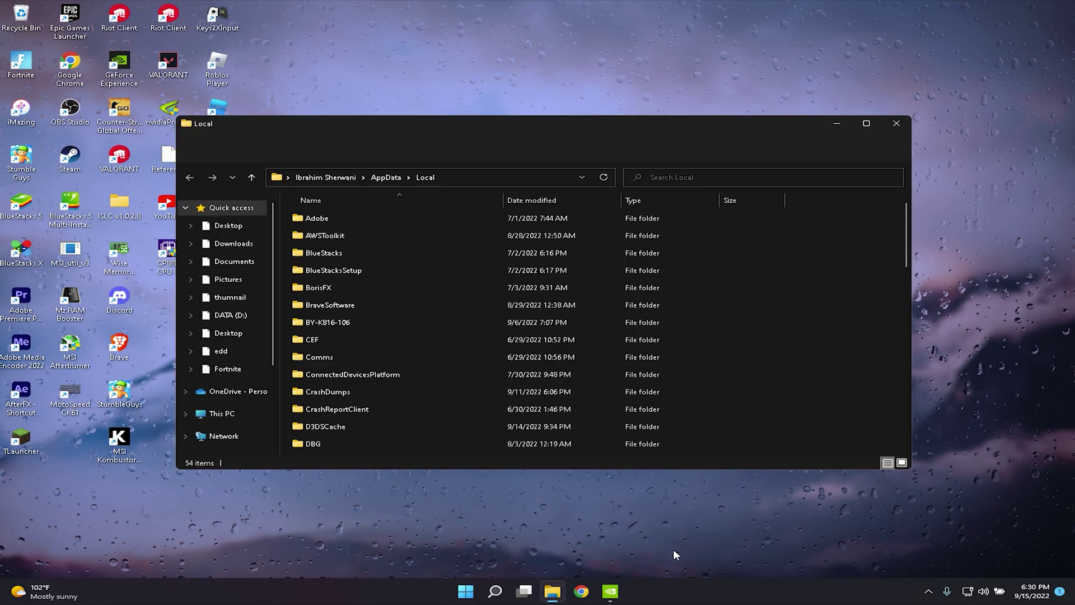
Maximize Explorer, browse to FortniteGame\Saved\Config\WindowsClient, and select GameUserSettings
{"action": "double_click", "coordinate": [565, 123]}
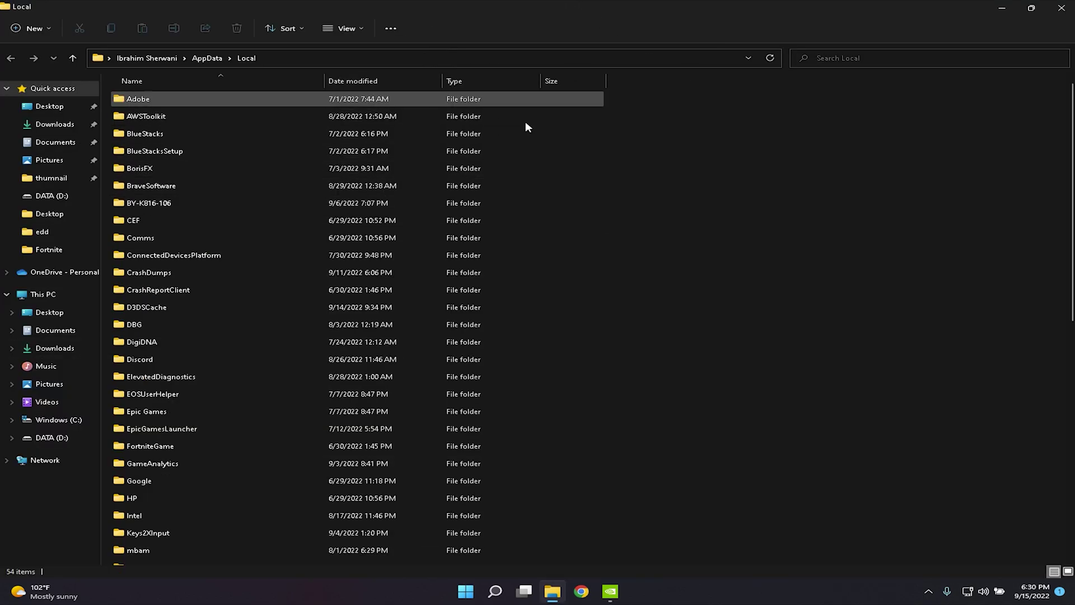
{"action": "scroll", "coordinate": [341, 278], "scroll_direction": "down", "scroll_amount": 2}
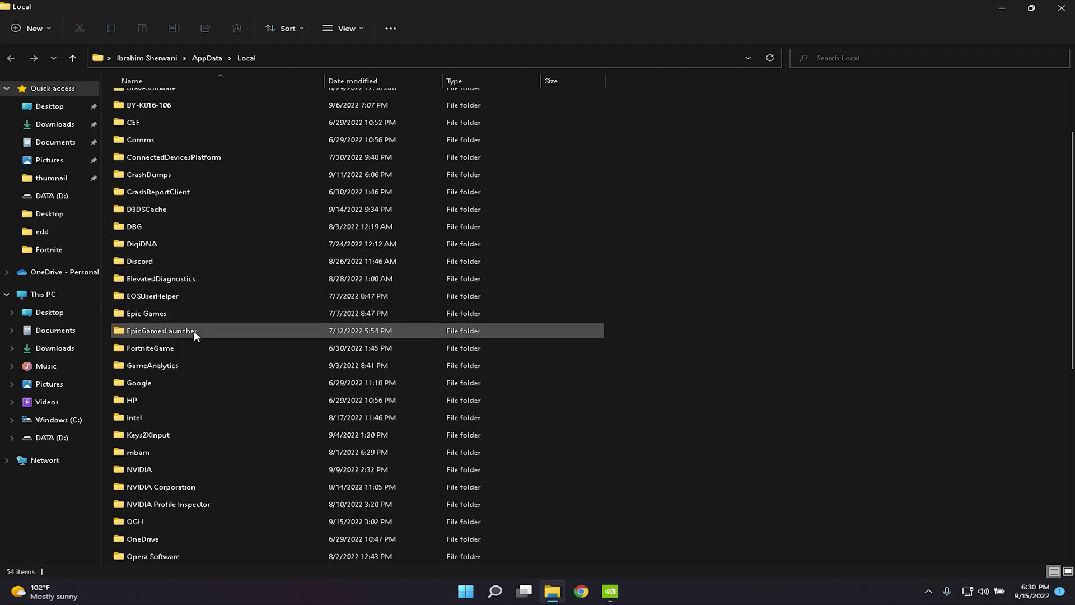
{"action": "left_click", "coordinate": [172, 347]}
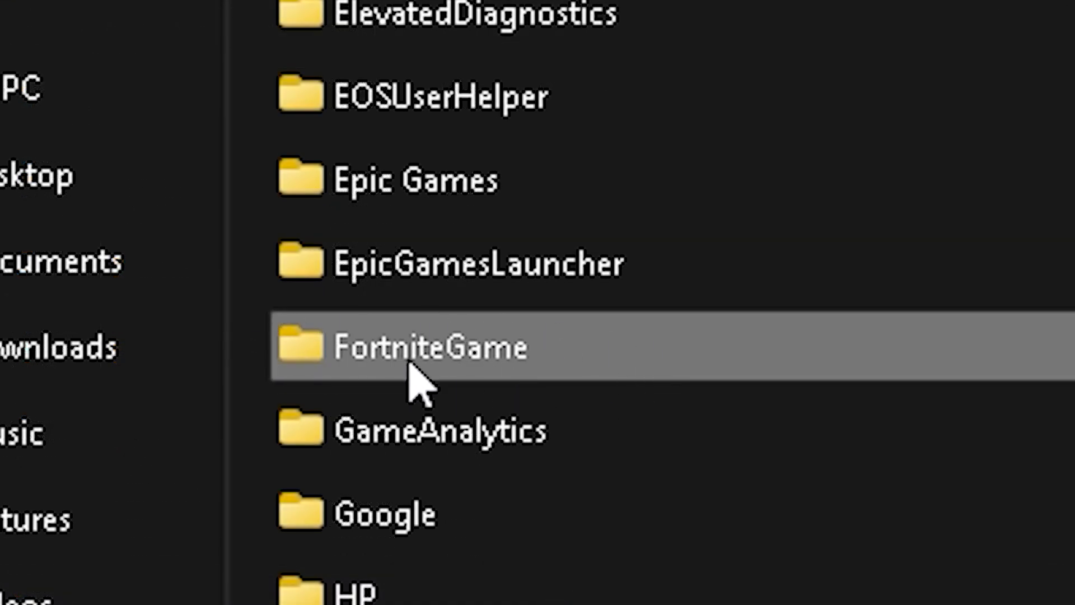
{"action": "double_click", "coordinate": [629, 355]}
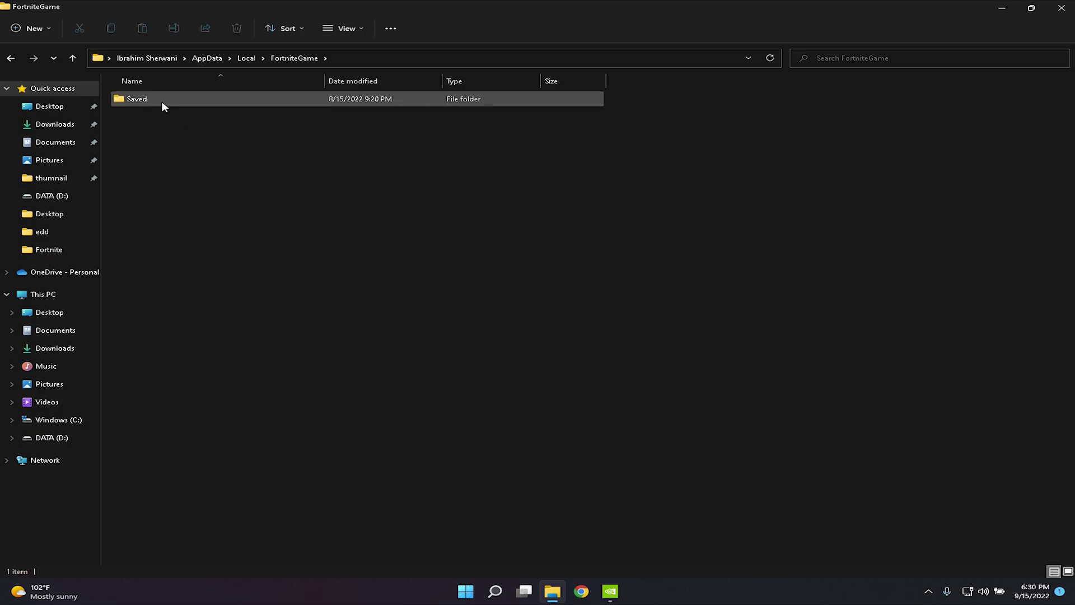
{"action": "double_click", "coordinate": [161, 101]}
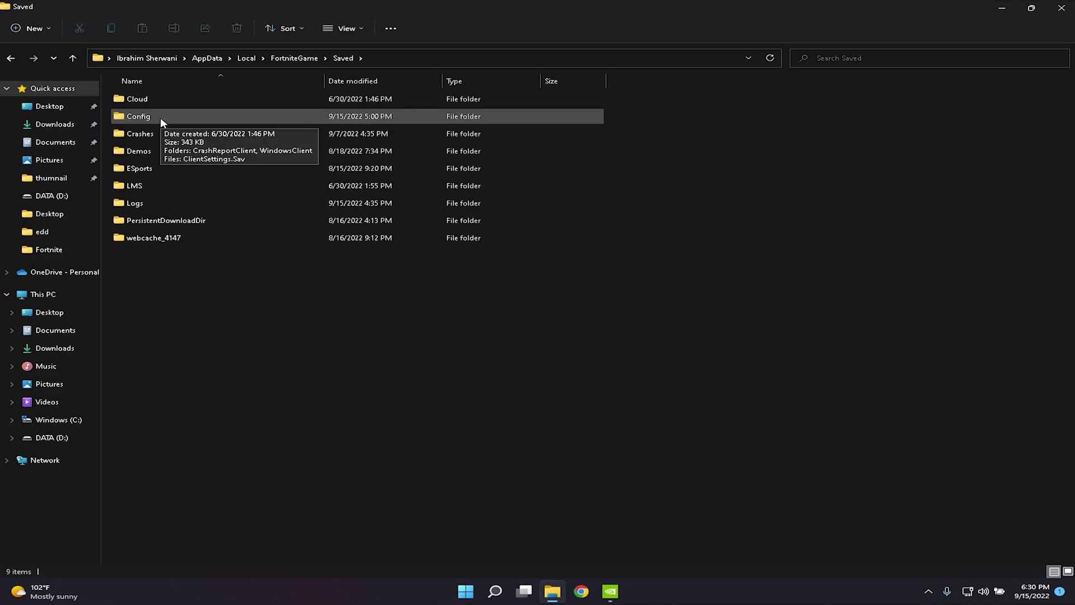
{"action": "double_click", "coordinate": [161, 117]}
{"action": "double_click", "coordinate": [164, 116]}
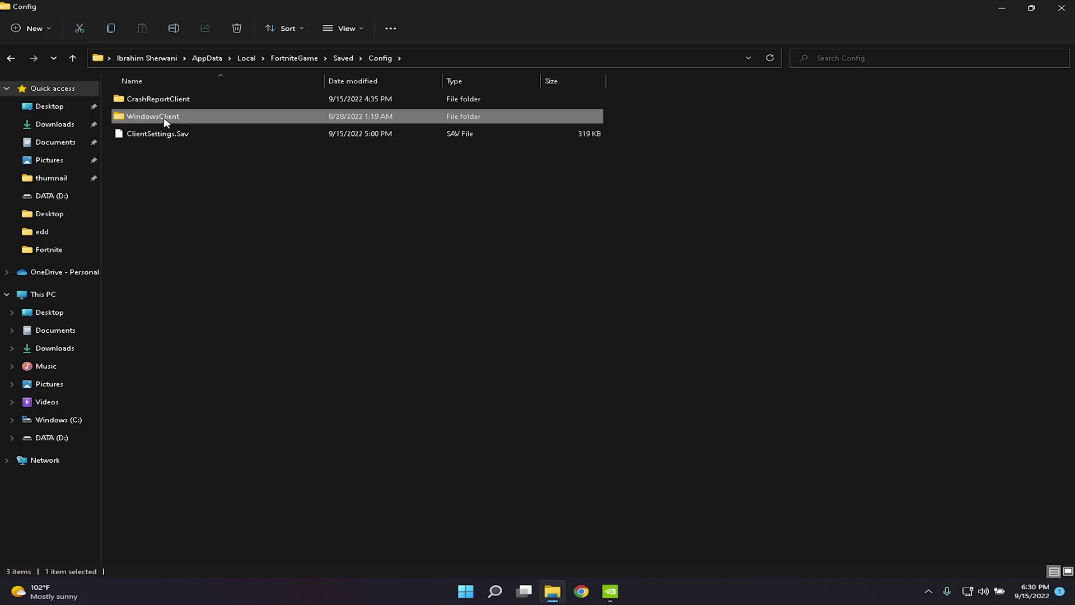
{"action": "left_click", "coordinate": [167, 103]}
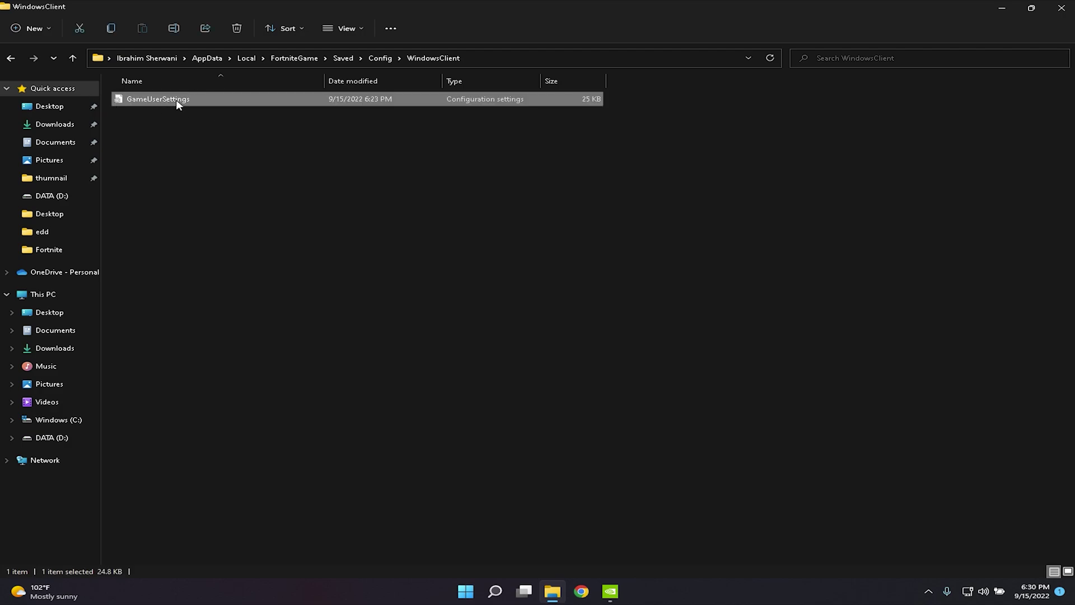
Clear the Read-only attribute on GameUserSettings in its Properties dialog
{"action": "right_click", "coordinate": [178, 103]}
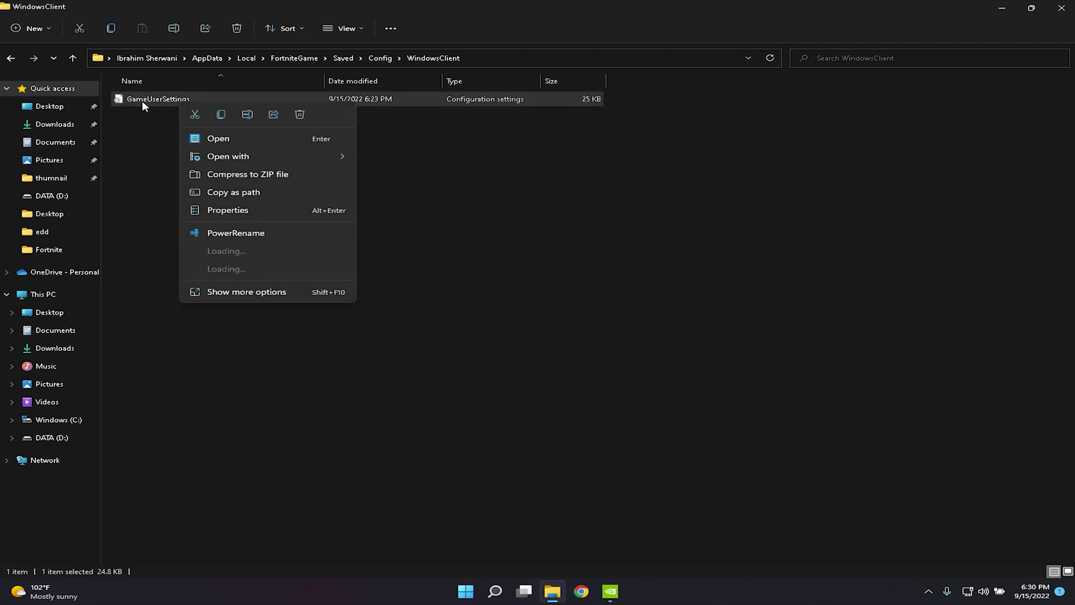
{"action": "left_click", "coordinate": [233, 290]}
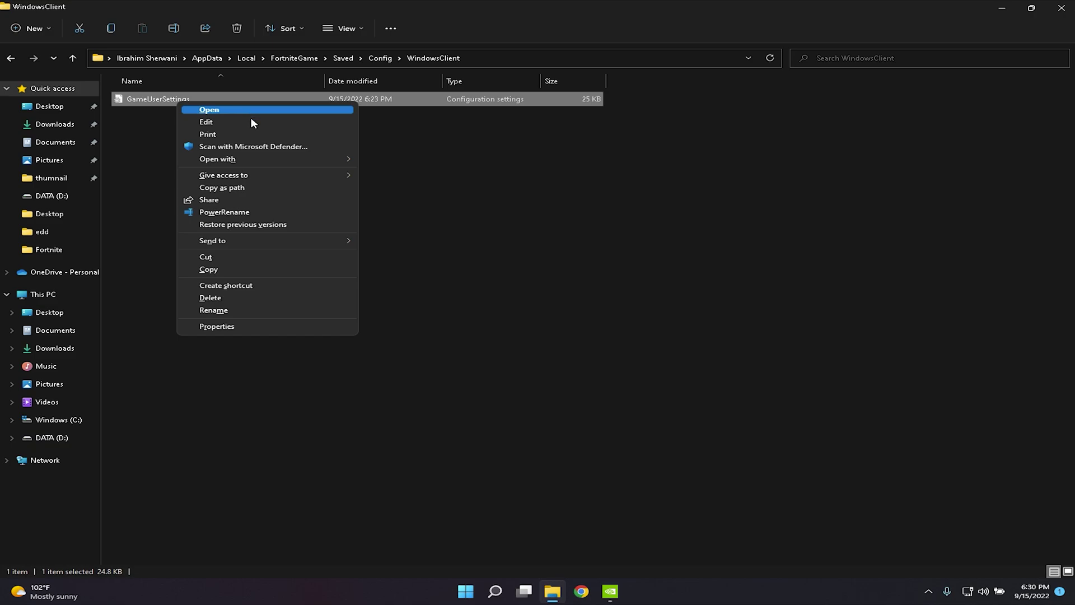
{"action": "left_click", "coordinate": [230, 326]}
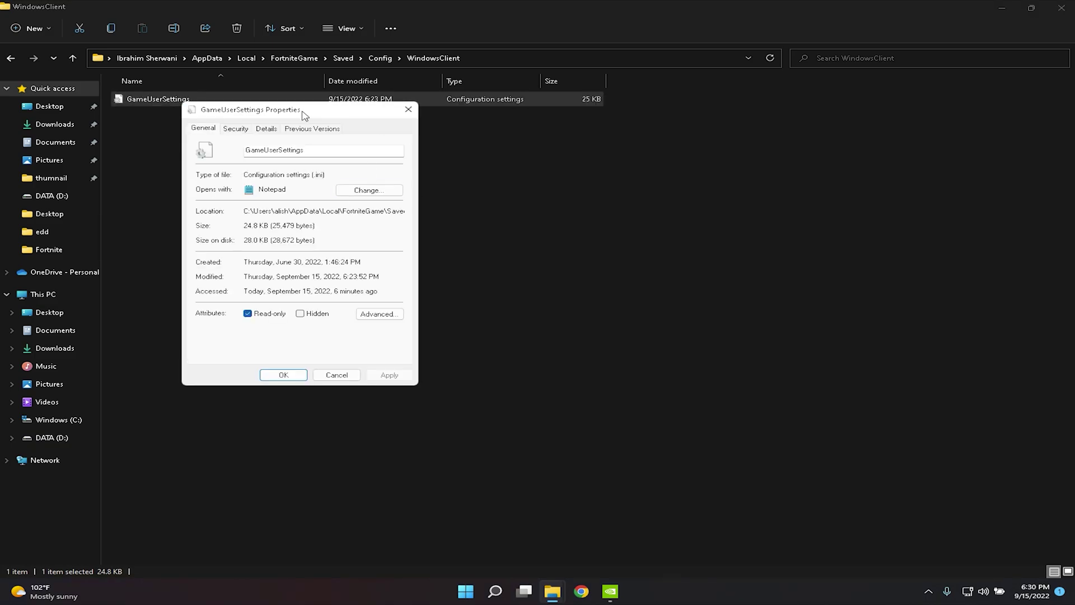
{"action": "left_click_drag", "start_coordinate": [595, 194], "coordinate": [570, 199]}
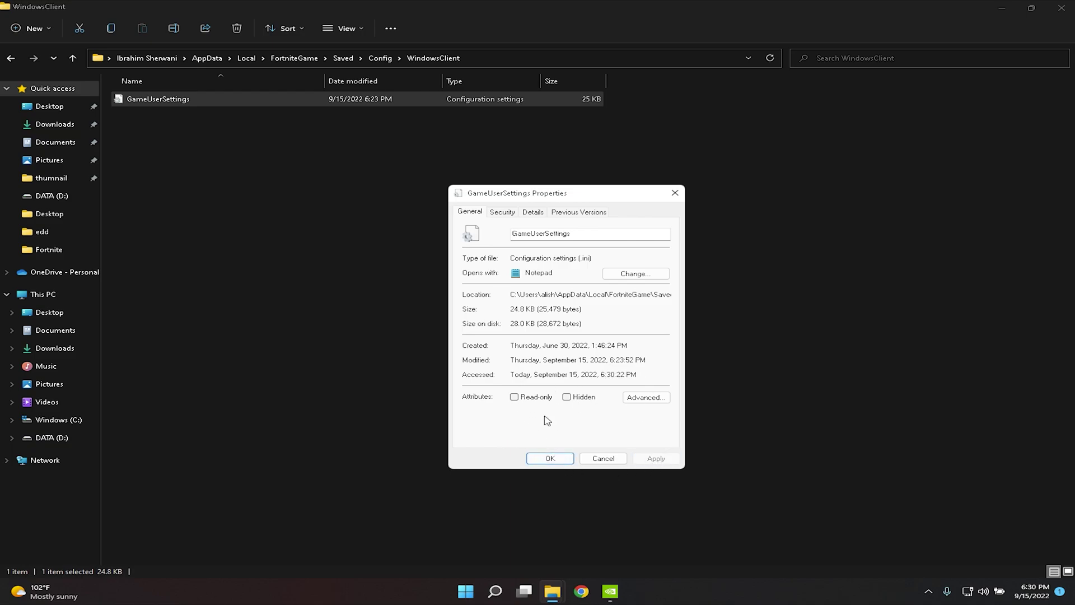
{"action": "left_click", "coordinate": [549, 458]}
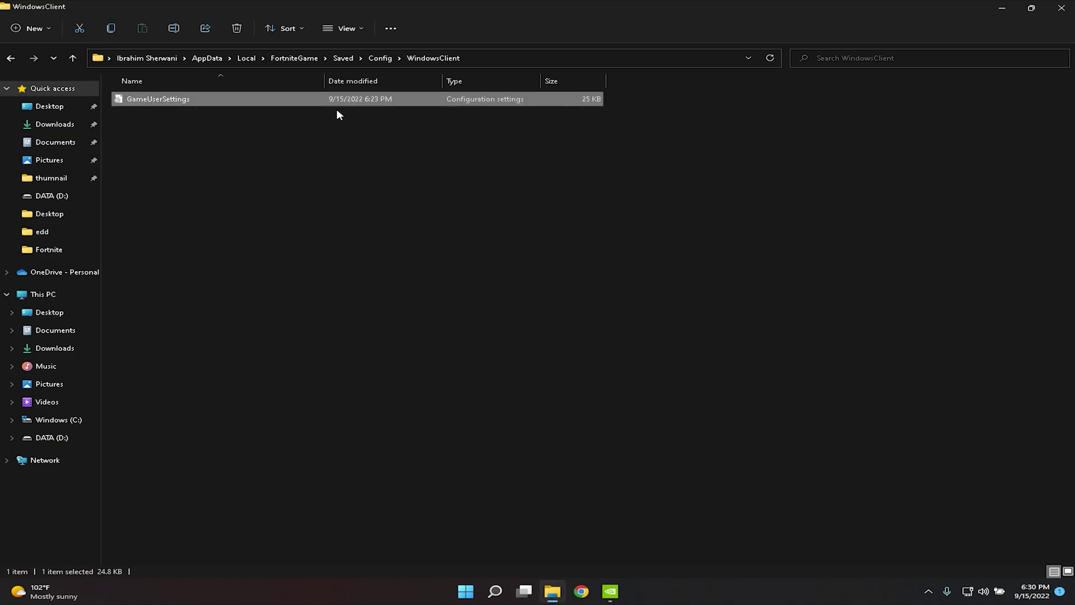
Open GameUserSettings in Notepad and locate the ResolutionSize and LastUserConfirmedResolutionSize entries
{"action": "double_click", "coordinate": [349, 100]}
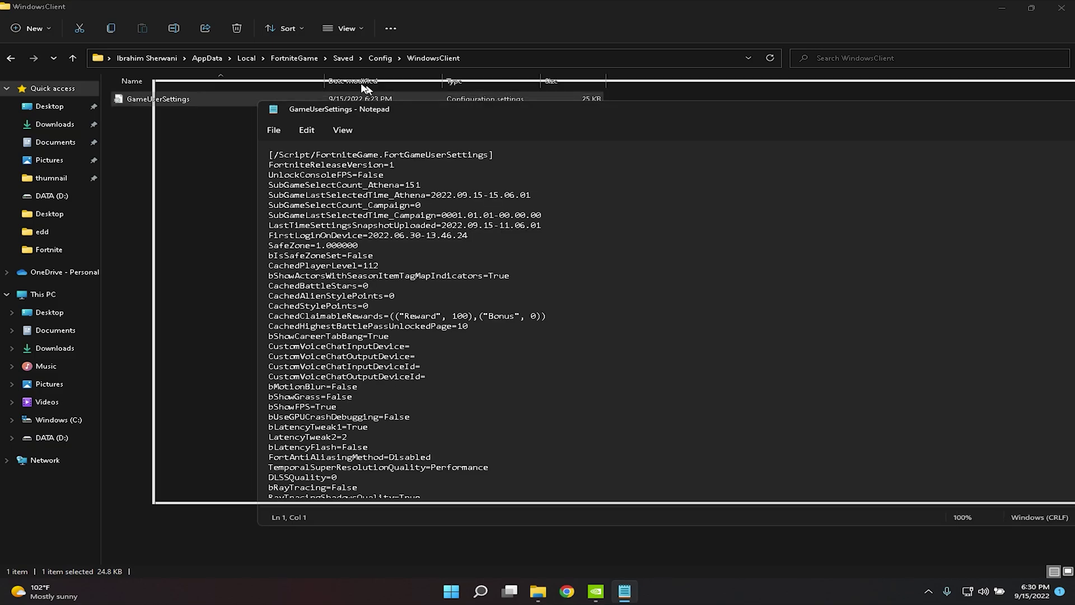
{"action": "scroll", "coordinate": [412, 210], "scroll_direction": "down", "scroll_amount": 15}
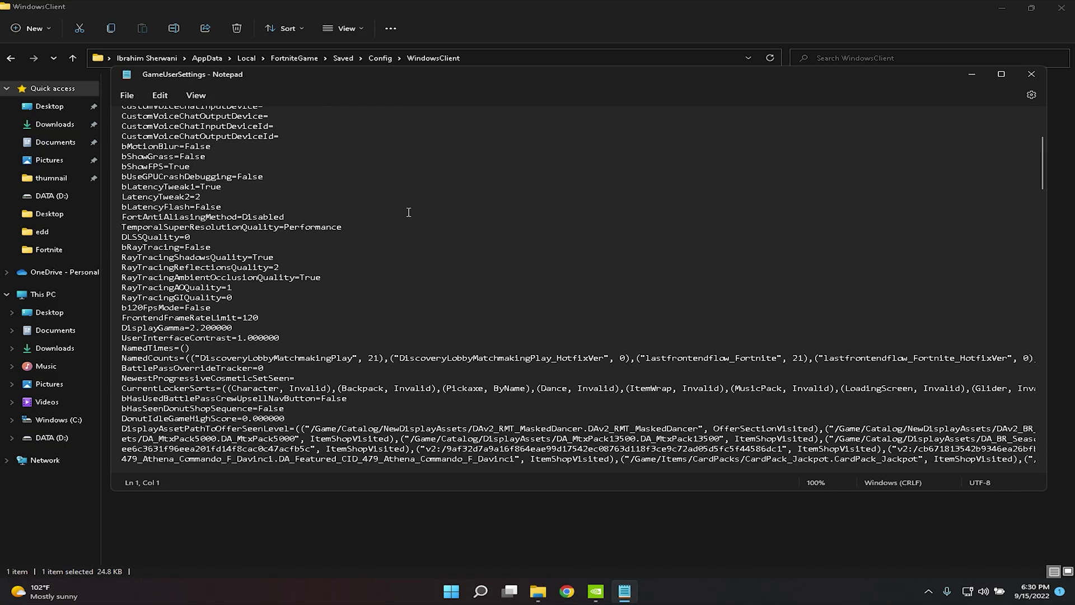
{"action": "scroll", "coordinate": [392, 242], "scroll_direction": "down", "scroll_amount": 6}
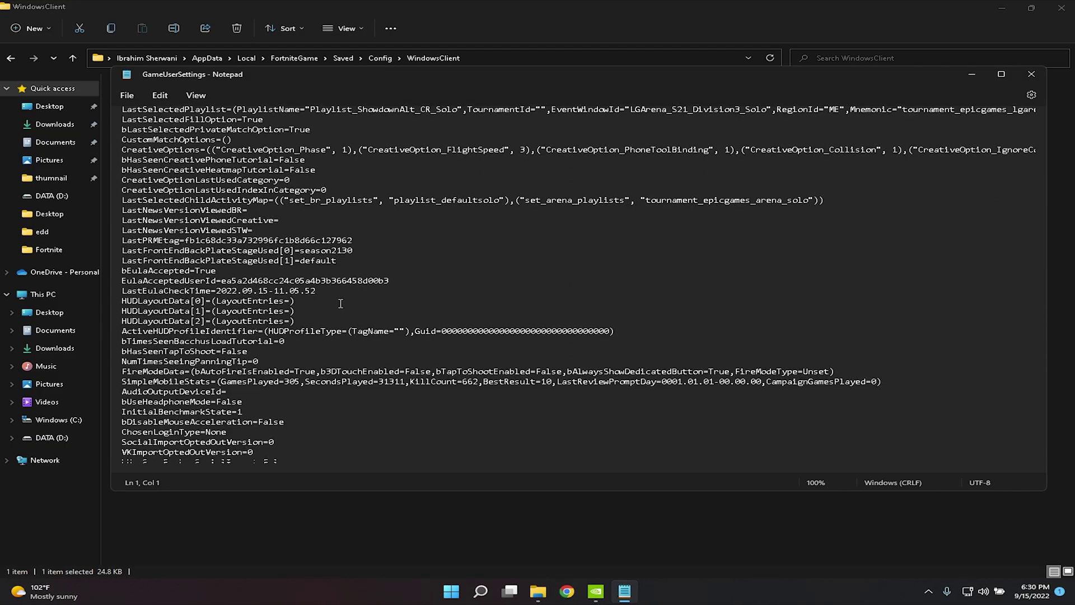
{"action": "scroll", "coordinate": [308, 327], "scroll_direction": "down", "scroll_amount": 11}
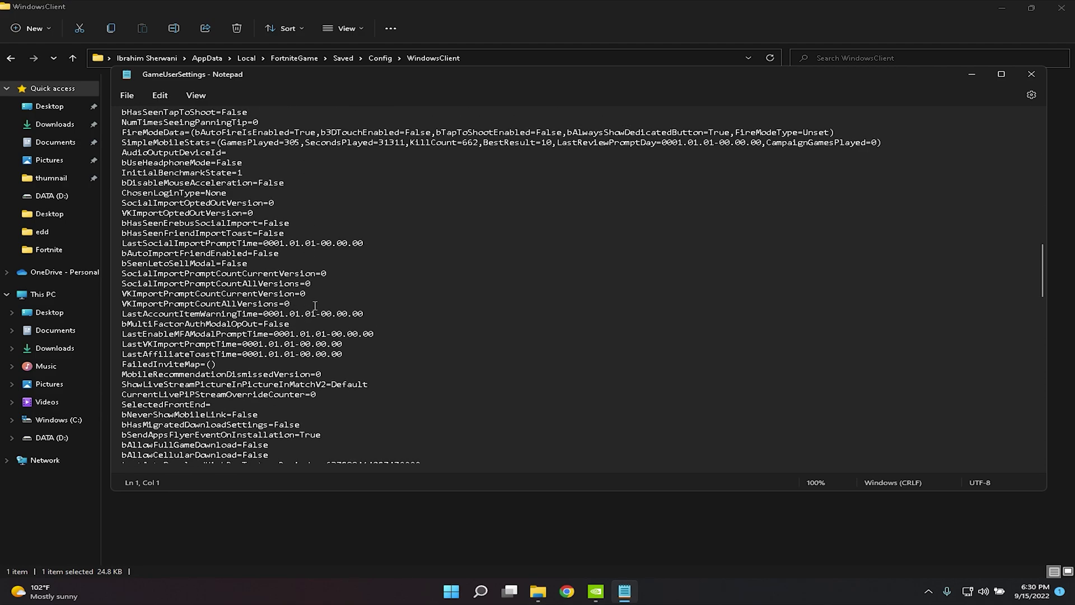
{"action": "scroll", "coordinate": [308, 316], "scroll_direction": "down", "scroll_amount": 14}
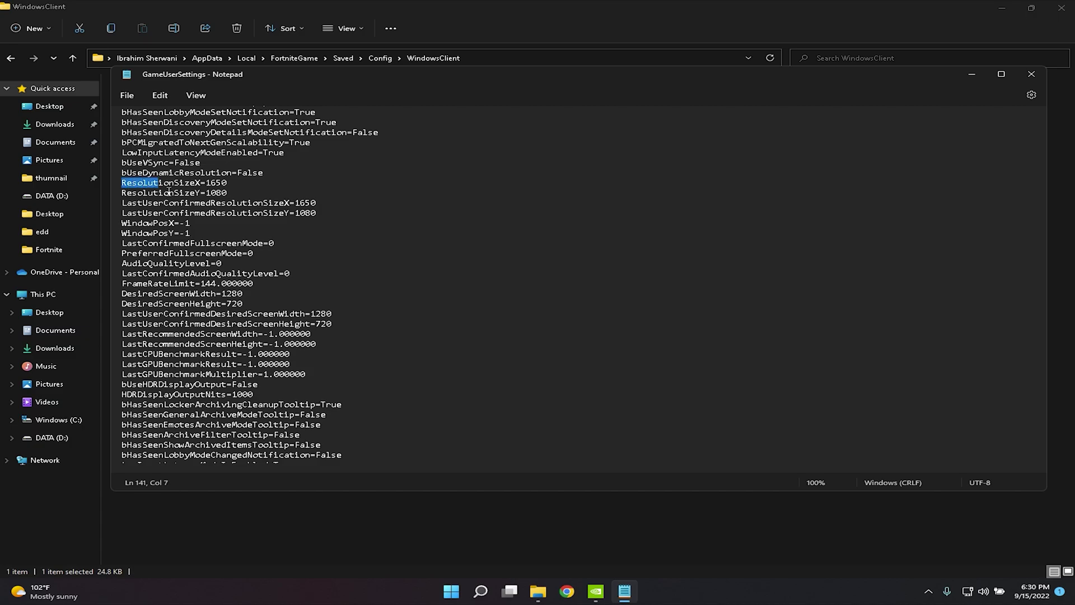
{"action": "left_click_drag", "start_coordinate": [168, 191], "coordinate": [331, 226]}
{"action": "left_click", "coordinate": [328, 222]}
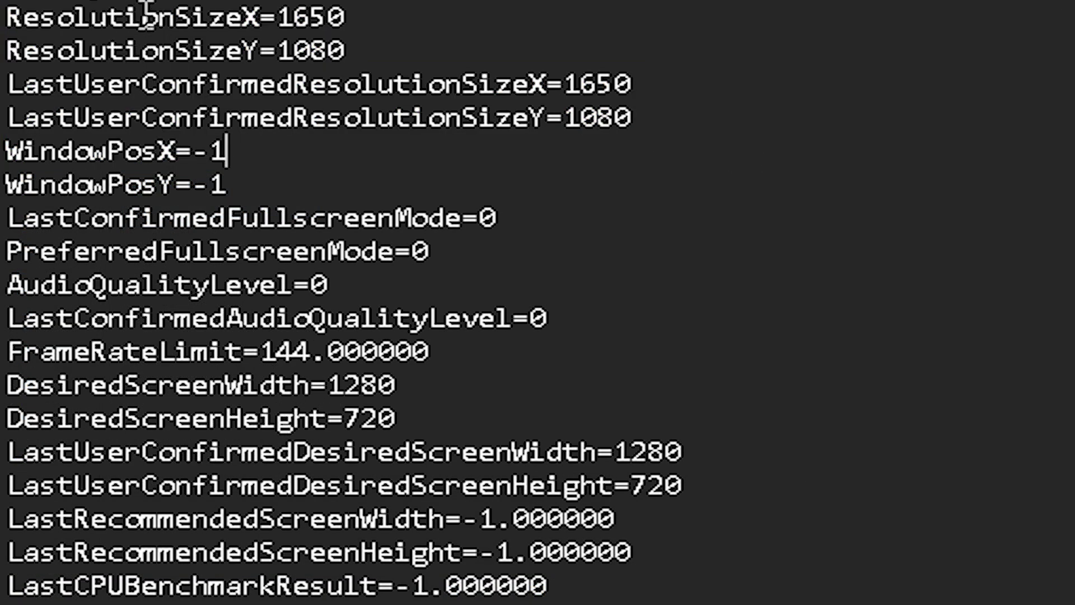
{"action": "left_click_drag", "start_coordinate": [39, 61], "coordinate": [324, 66]}
{"action": "left_click_drag", "start_coordinate": [73, 85], "coordinate": [492, 106]}
{"action": "left_click_drag", "start_coordinate": [106, 124], "coordinate": [513, 136]}
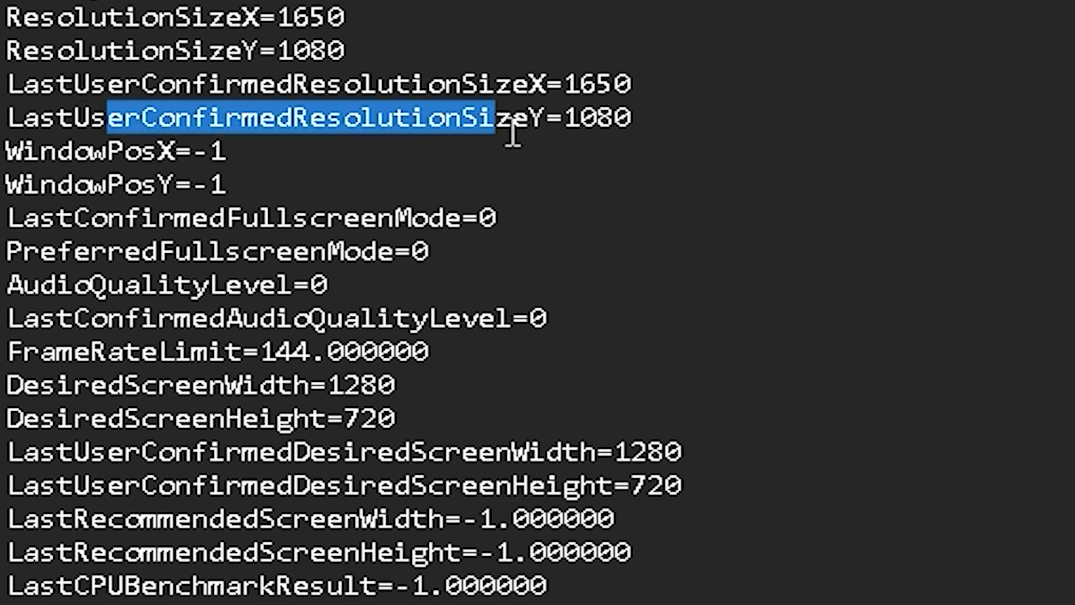
Check that the width values read 1650 and the height values read 1080
{"action": "scroll", "coordinate": [560, 141], "scroll_direction": "up", "scroll_amount": 2}
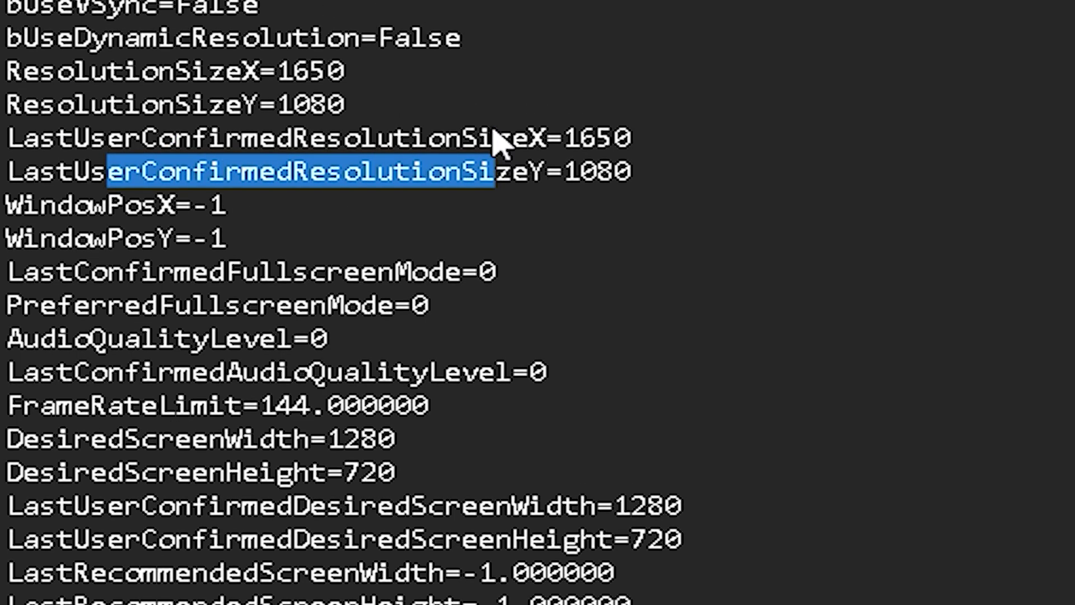
{"action": "double_click", "coordinate": [299, 227]}
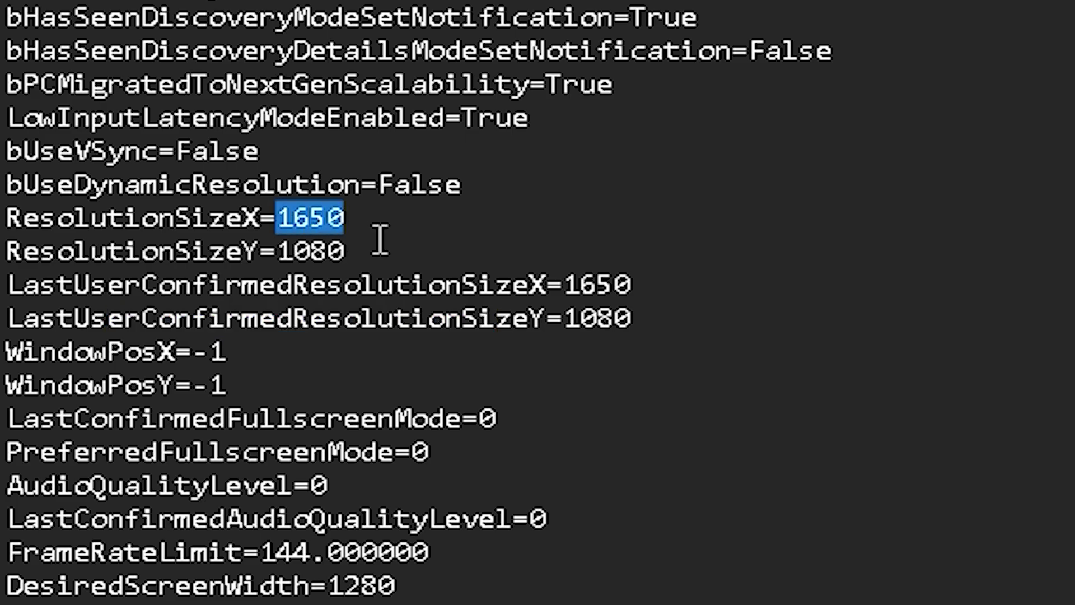
{"action": "left_click", "coordinate": [377, 247], "text": "shift"}
{"action": "left_click", "coordinate": [377, 247]}
{"action": "double_click", "coordinate": [593, 285]}
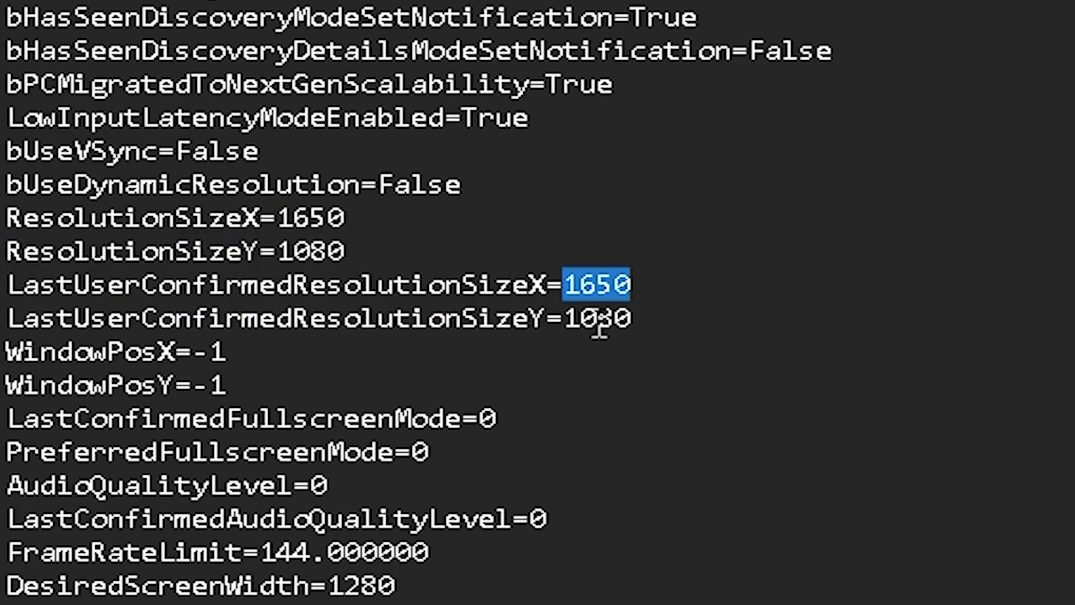
{"action": "double_click", "coordinate": [595, 318]}
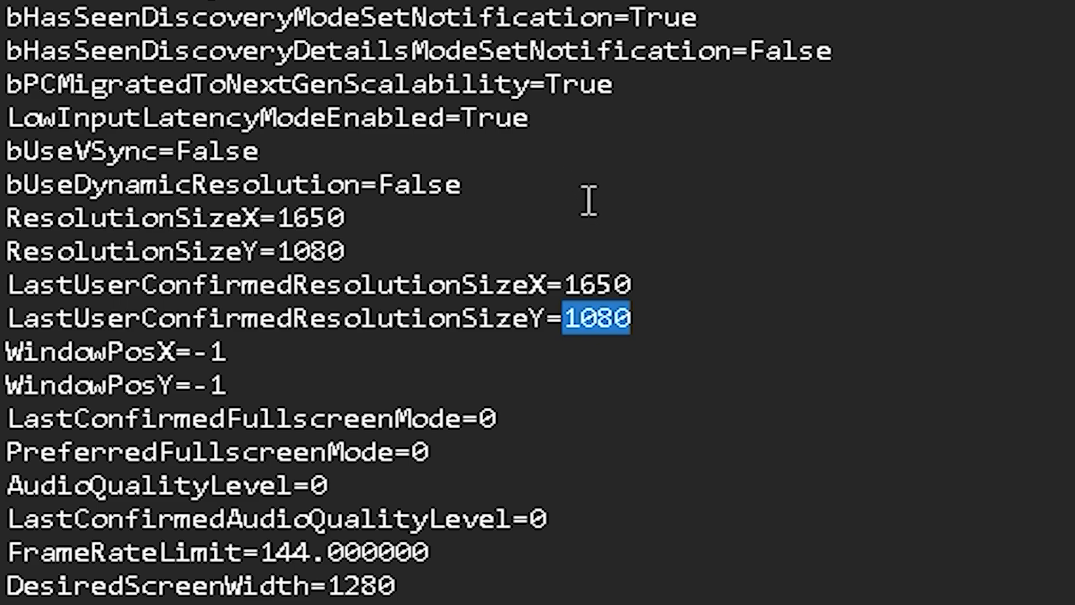
{"action": "left_click", "coordinate": [409, 223]}
{"action": "double_click", "coordinate": [295, 224]}
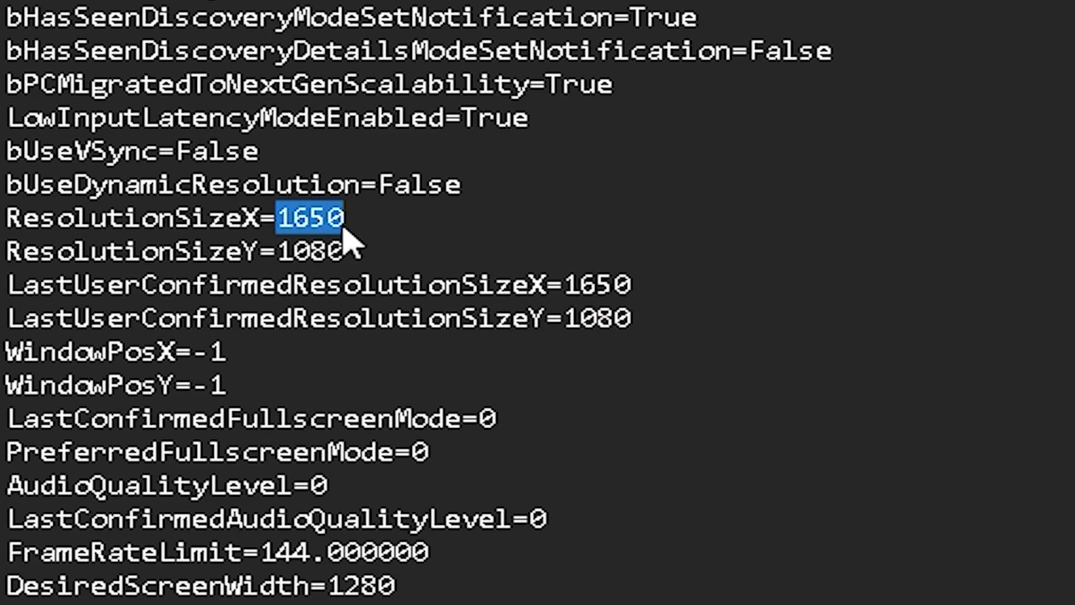
{"action": "left_click", "coordinate": [328, 221]}
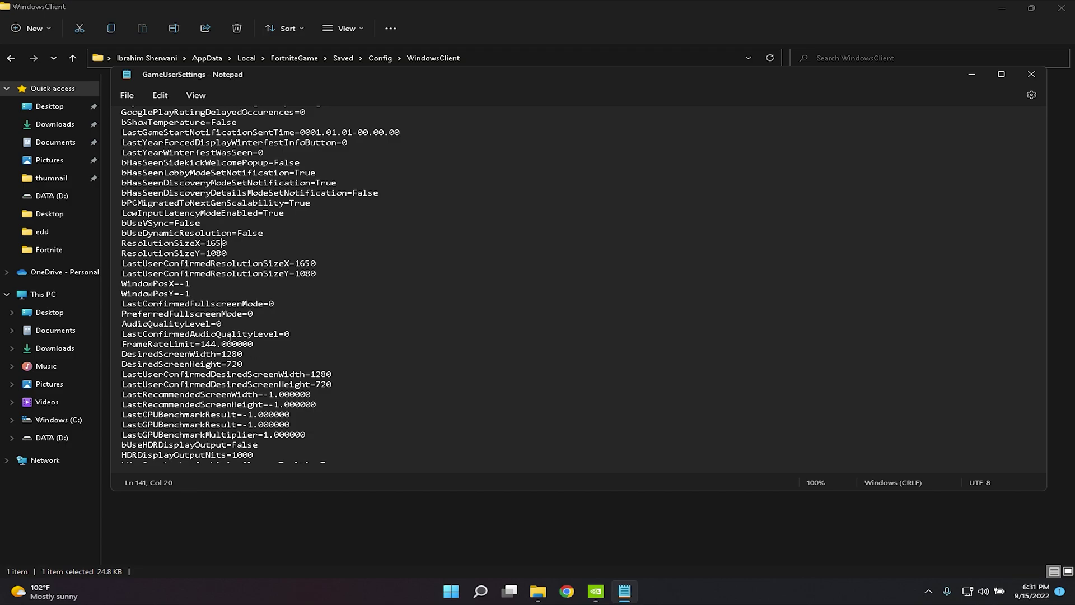
Review the four resolution lines showing 1650 width and 1080 height
{"action": "left_click_drag", "start_coordinate": [157, 244], "coordinate": [330, 277]}
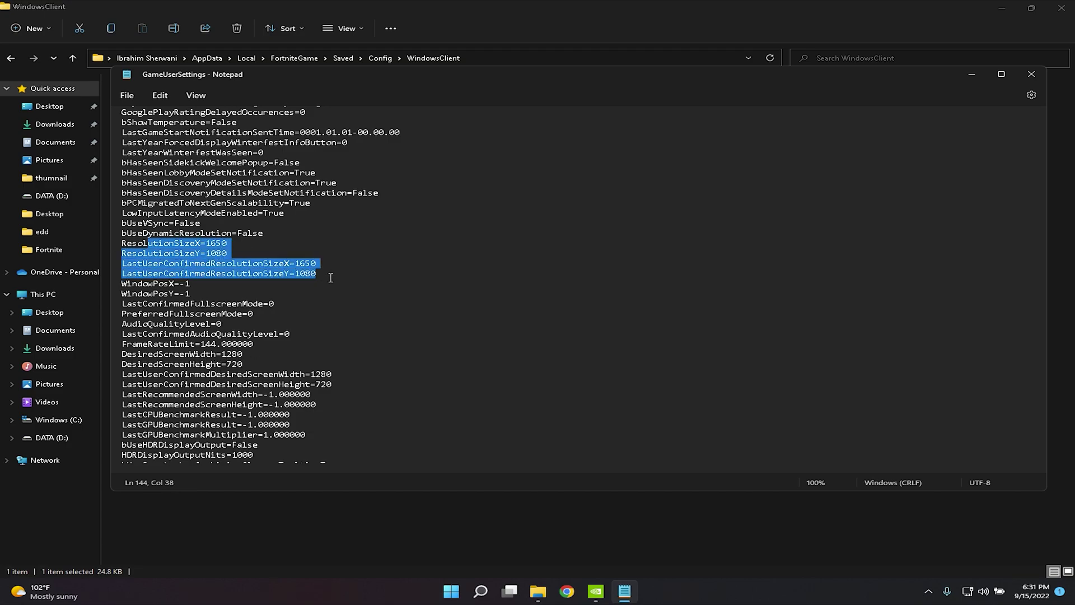
{"action": "left_click", "coordinate": [343, 278]}
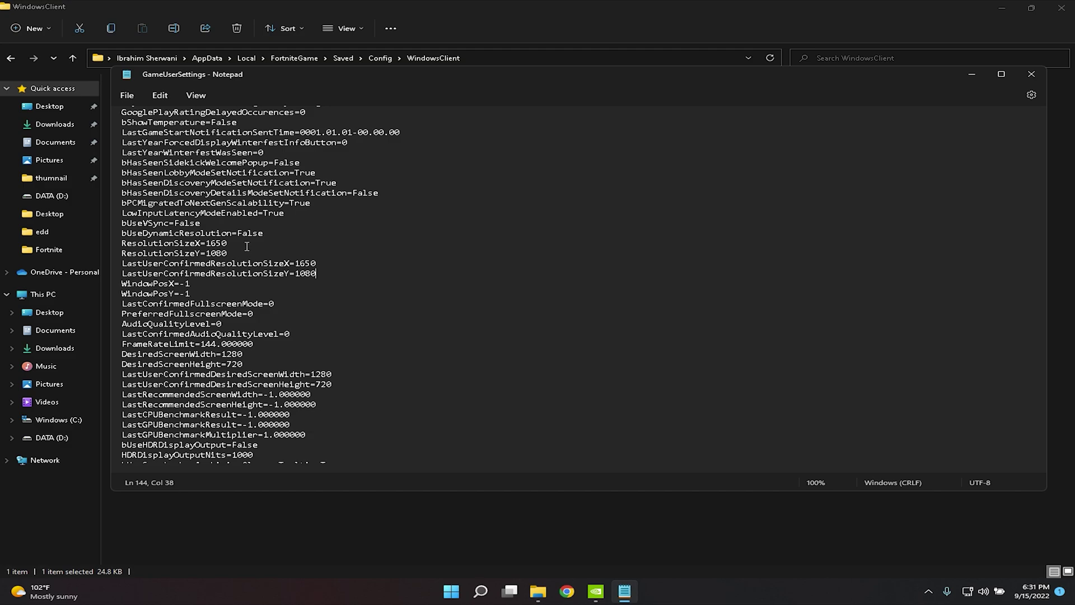
{"action": "left_click_drag", "start_coordinate": [206, 244], "coordinate": [245, 260]}
{"action": "left_click_drag", "start_coordinate": [324, 274], "coordinate": [212, 244]}
{"action": "left_click", "coordinate": [319, 274]}
Save GameUserSettings via File > Save and close Notepad
{"action": "left_click", "coordinate": [127, 96]}
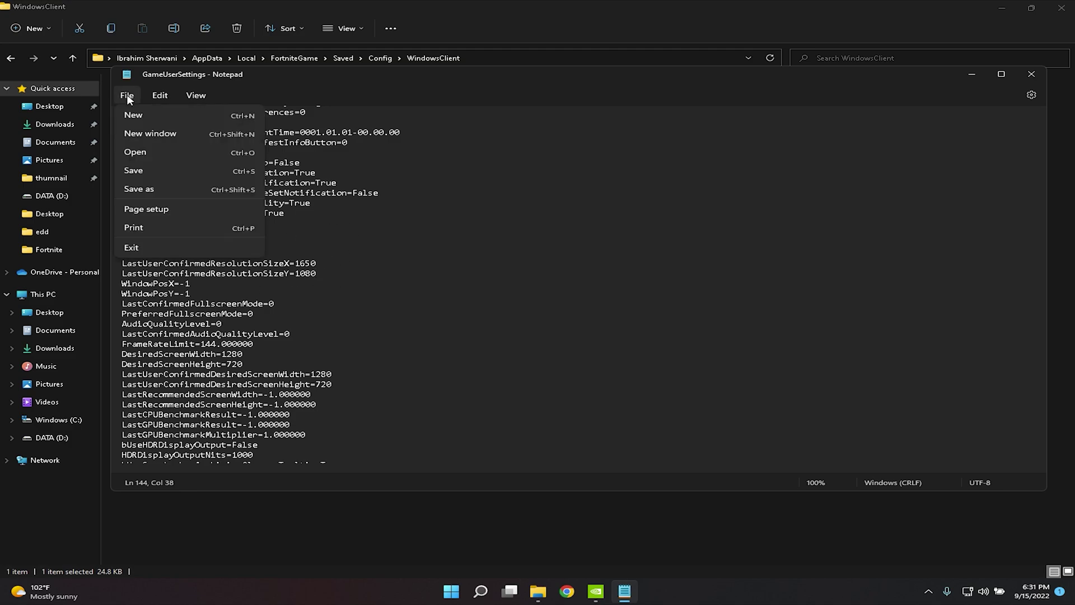
{"action": "left_click", "coordinate": [145, 170]}
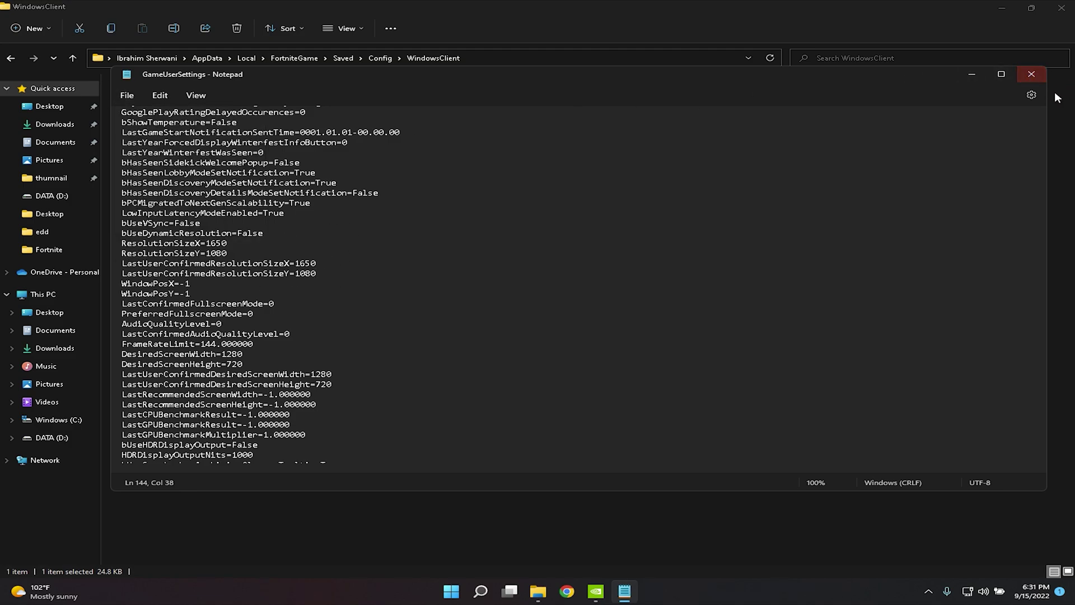
{"action": "left_click", "coordinate": [1031, 75]}
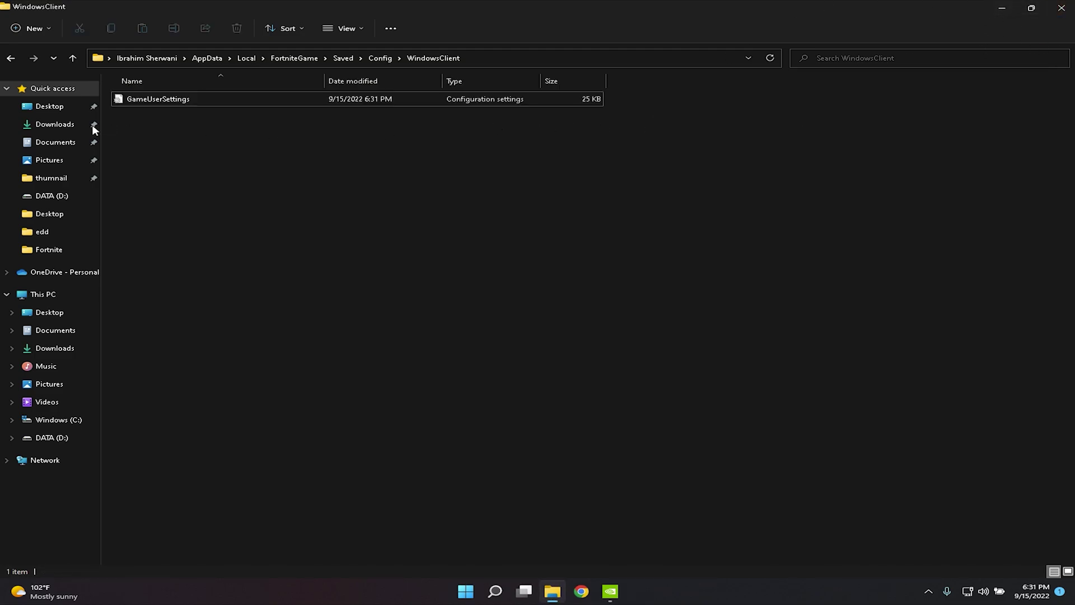
Tick Read-only on GameUserSettings in Properties, apply it, and close File Explorer
{"action": "left_click", "coordinate": [156, 100]}
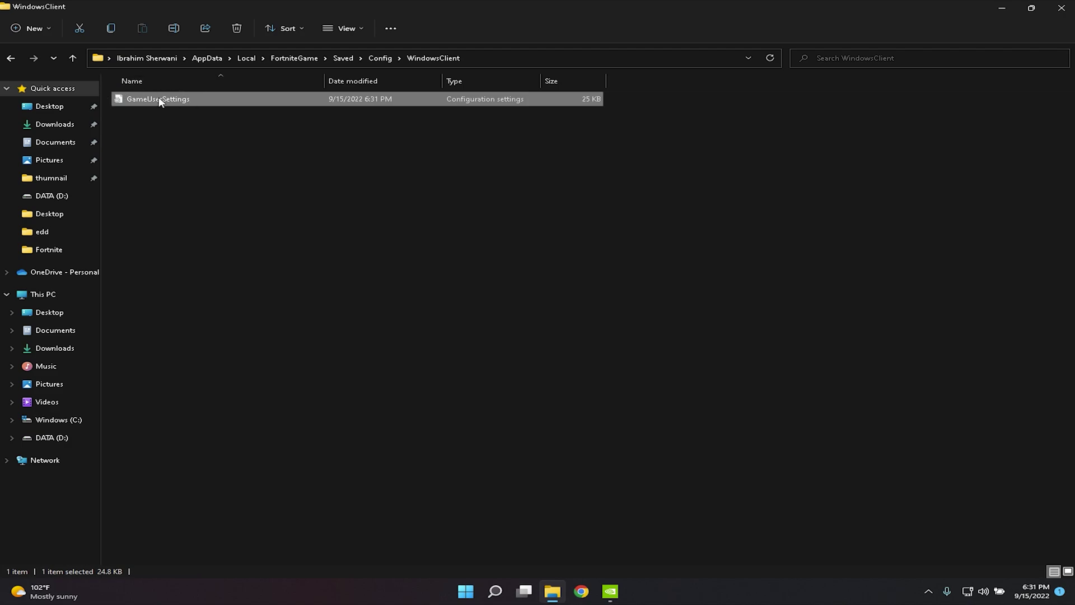
{"action": "right_click", "coordinate": [159, 100]}
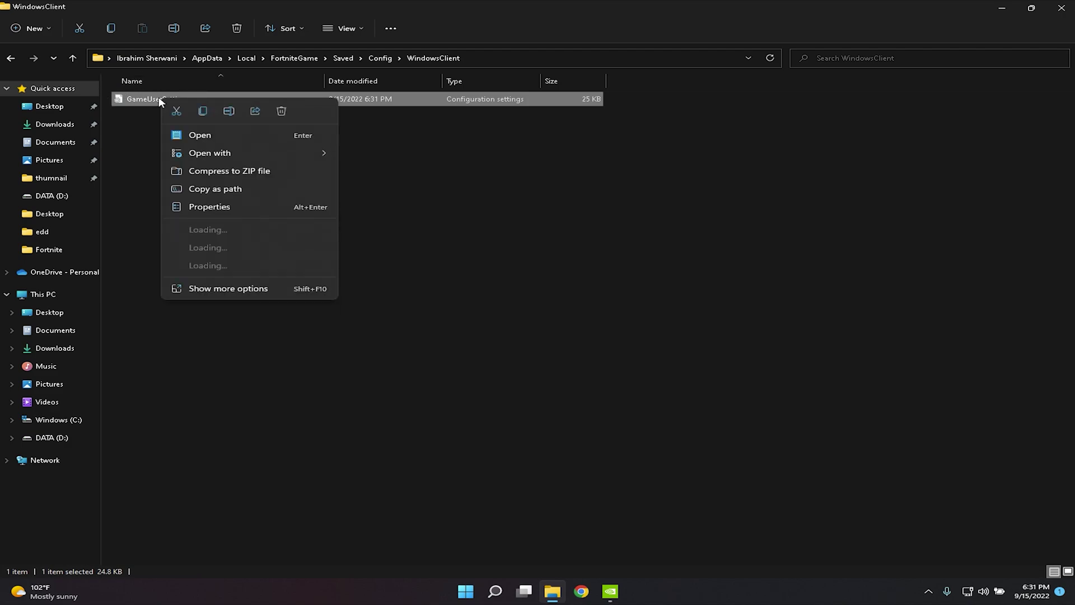
{"action": "left_click", "coordinate": [210, 288]}
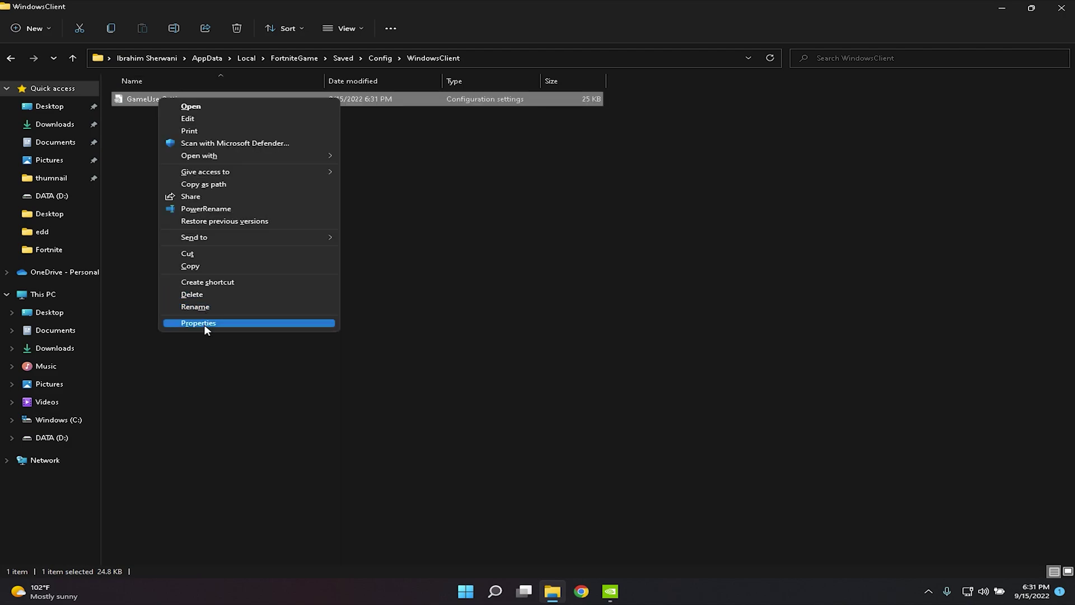
{"action": "left_click", "coordinate": [205, 323]}
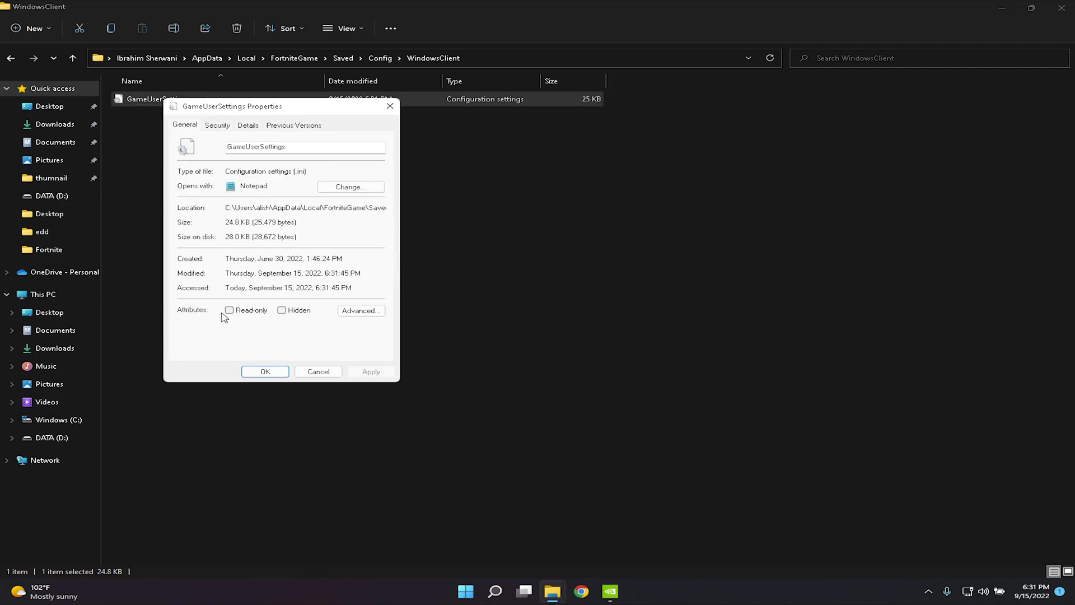
{"action": "left_click", "coordinate": [229, 310]}
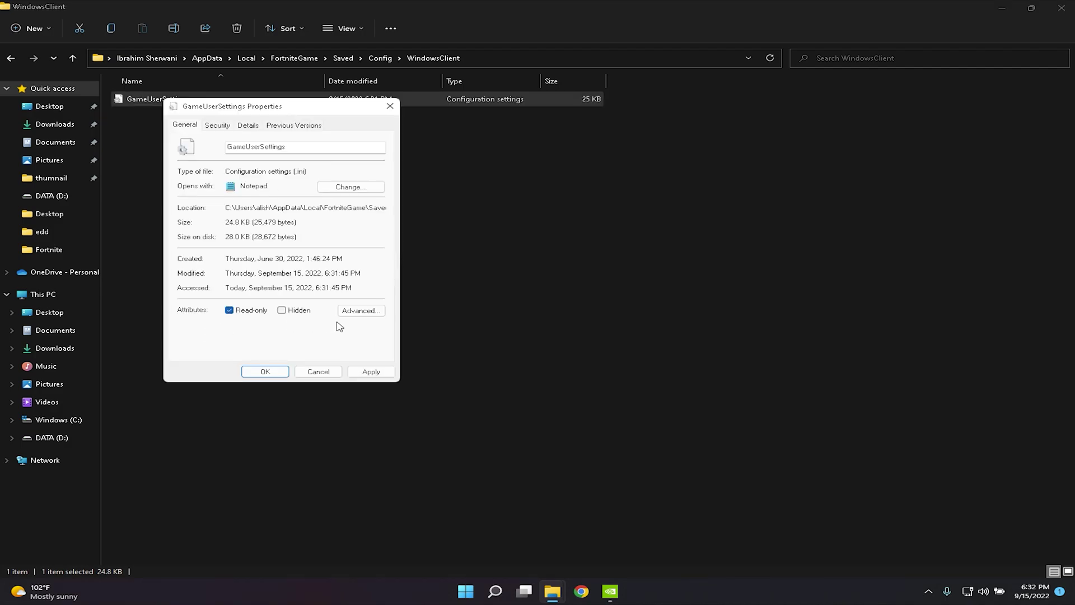
{"action": "left_click", "coordinate": [370, 371]}
{"action": "left_click", "coordinate": [280, 373]}
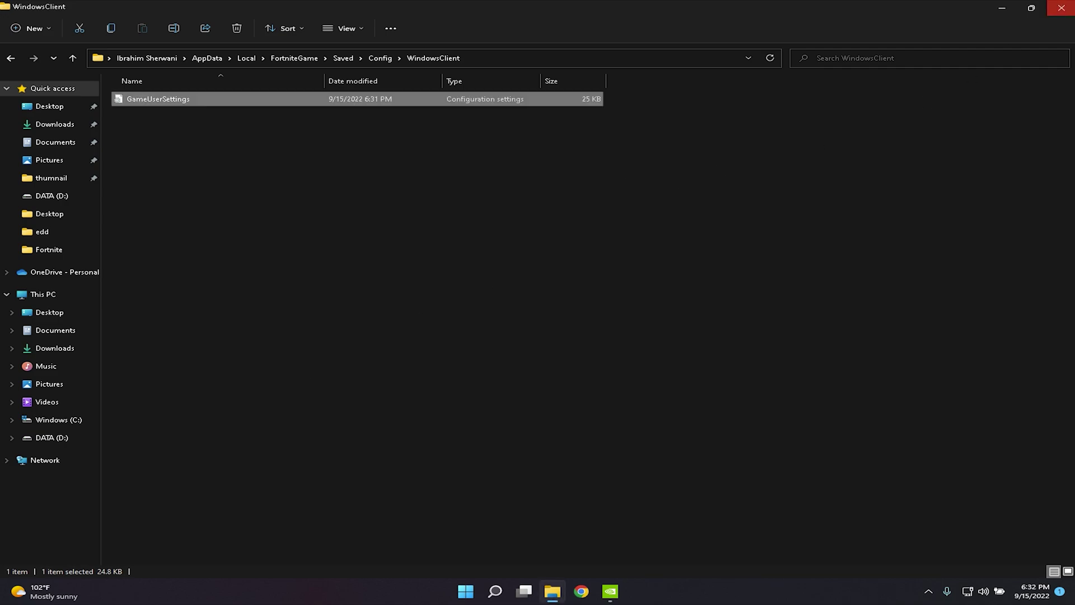
{"action": "left_click", "coordinate": [1061, 8]}
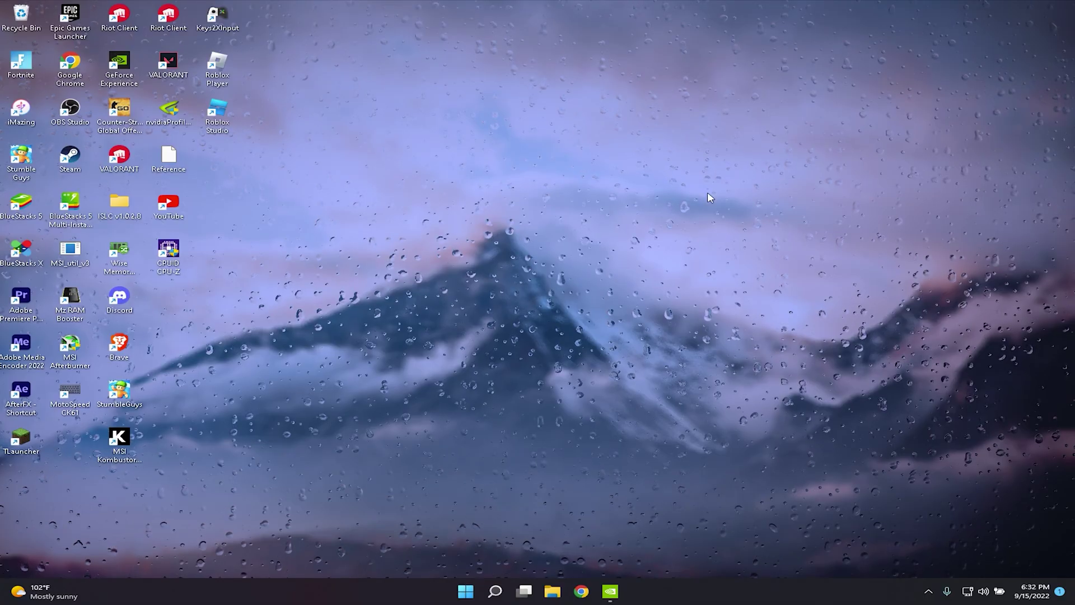
Launch NVIDIA Control Panel from the desktop menu, maximize it, and go to Adjust desktop size and position
{"action": "right_click", "coordinate": [478, 297]}
{"action": "left_click", "coordinate": [569, 473]}
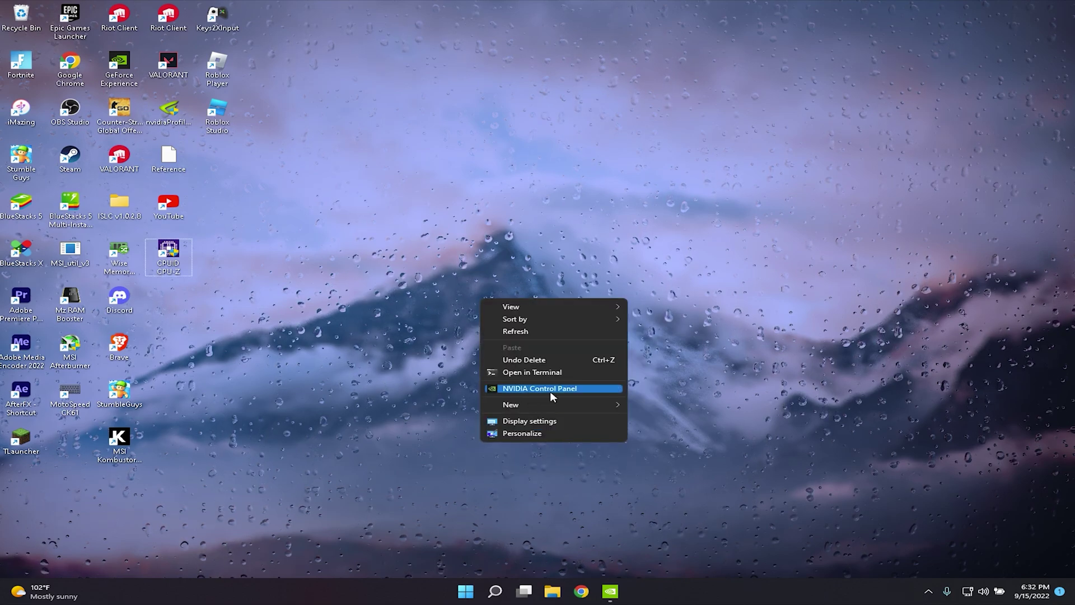
{"action": "left_click", "coordinate": [577, 388]}
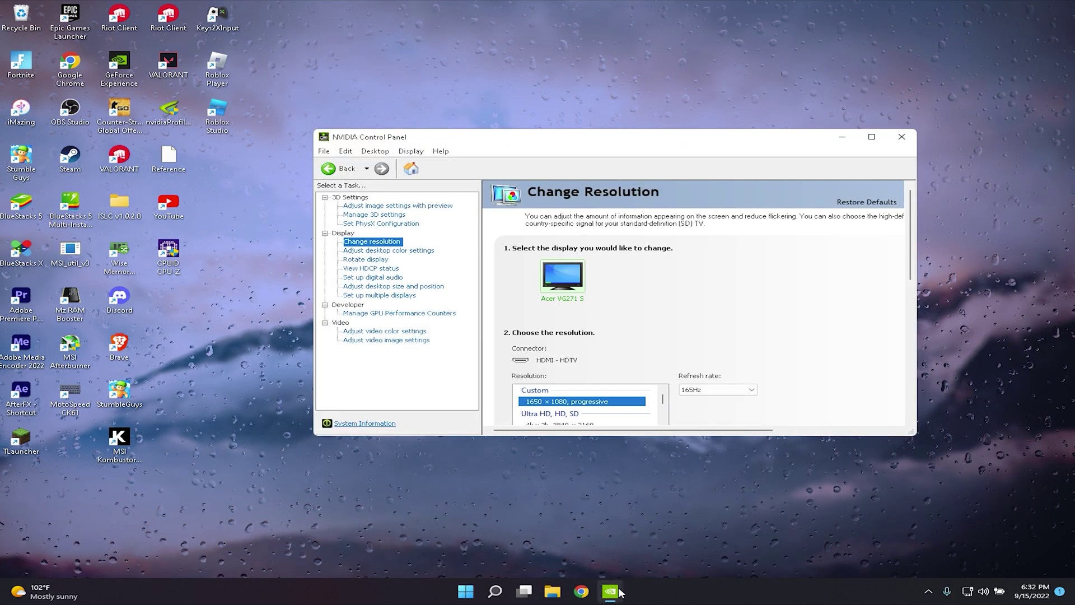
{"action": "left_click_drag", "start_coordinate": [614, 136], "coordinate": [579, 6]}
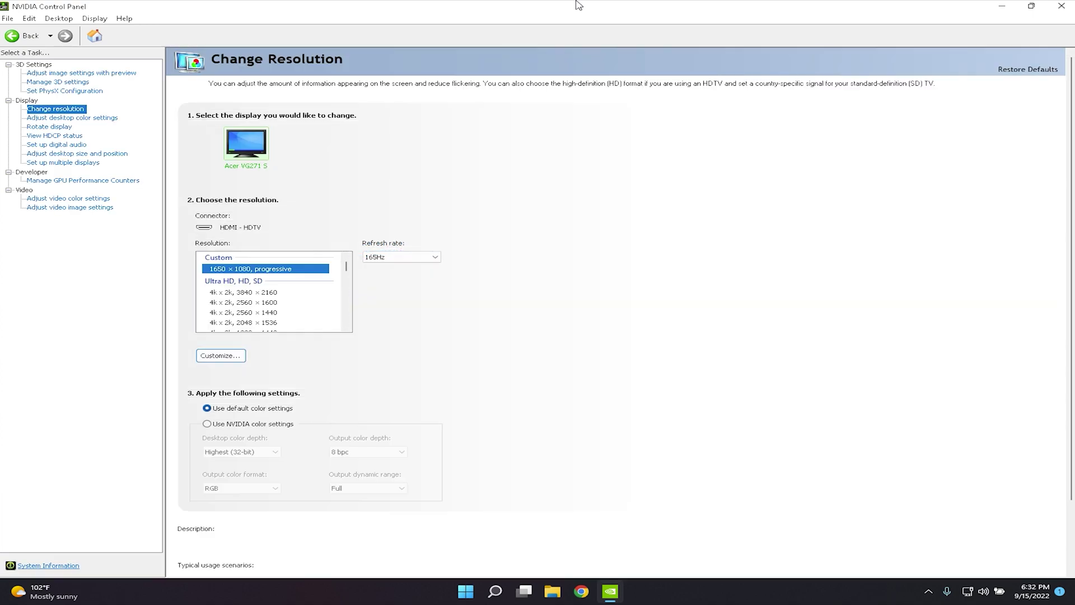
{"action": "left_click", "coordinate": [96, 73]}
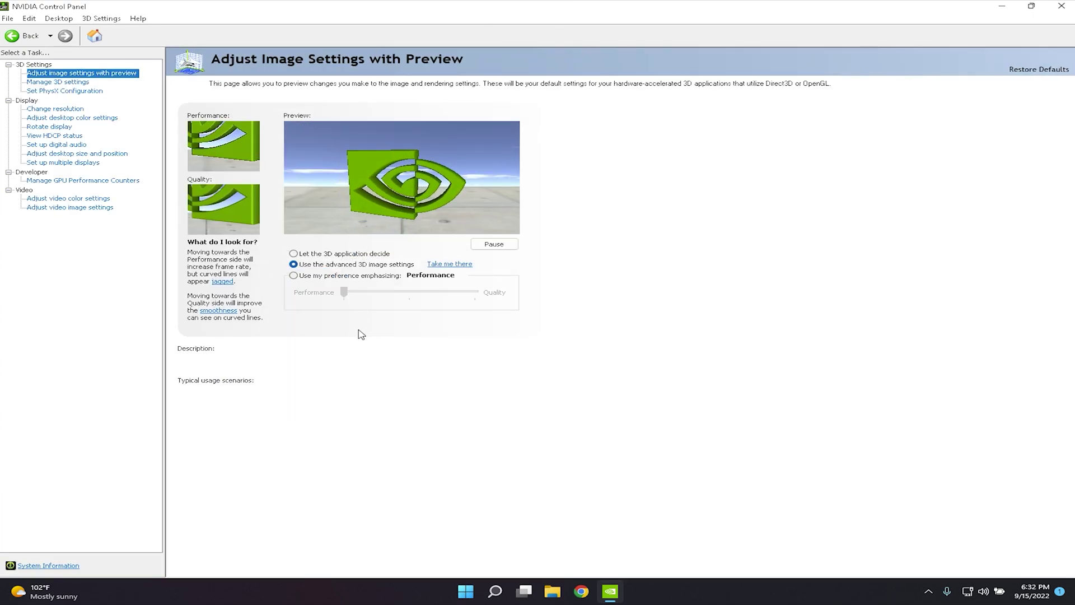
{"action": "left_click", "coordinate": [67, 82]}
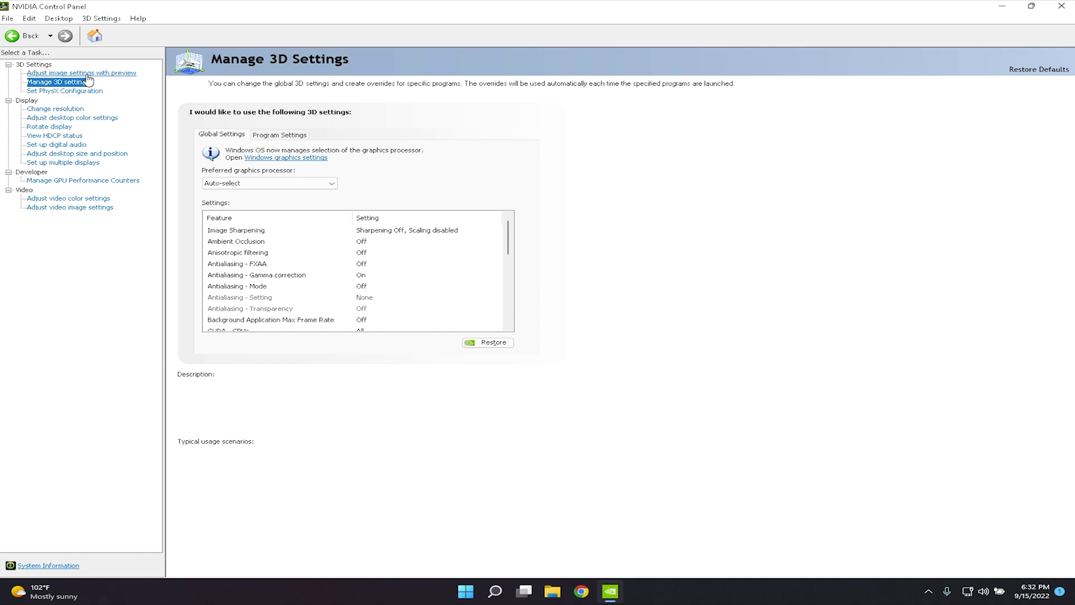
{"action": "left_click", "coordinate": [91, 156]}
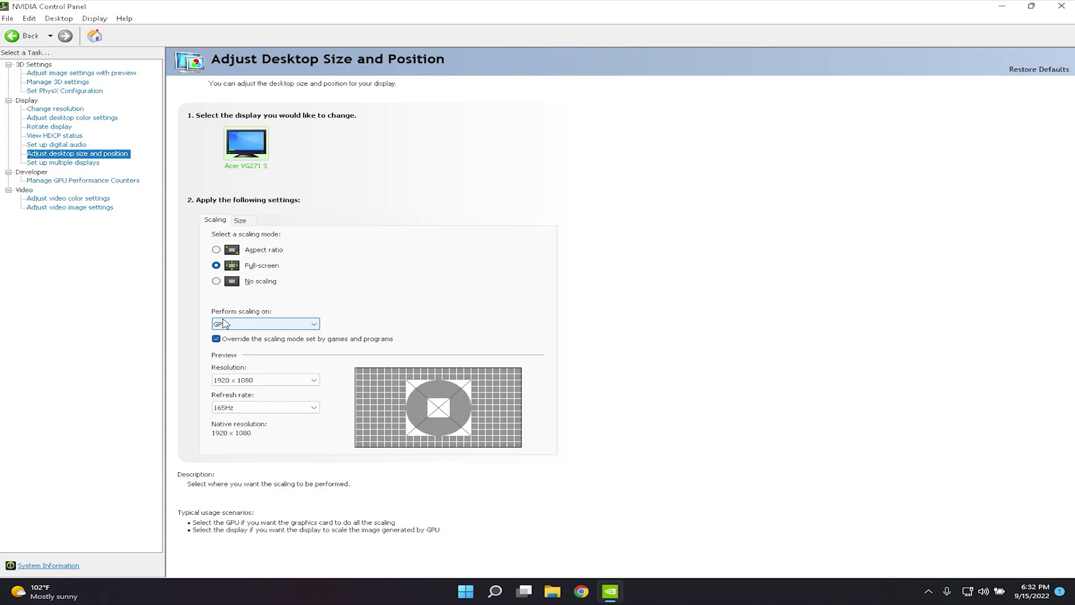
{"action": "left_click", "coordinate": [249, 325]}
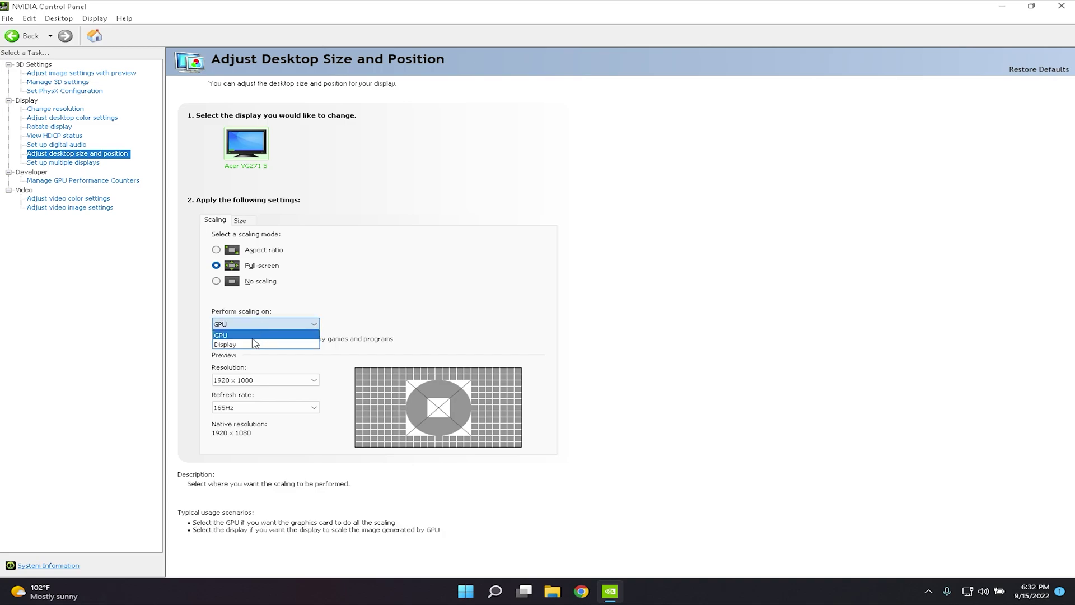
{"action": "left_click", "coordinate": [255, 335]}
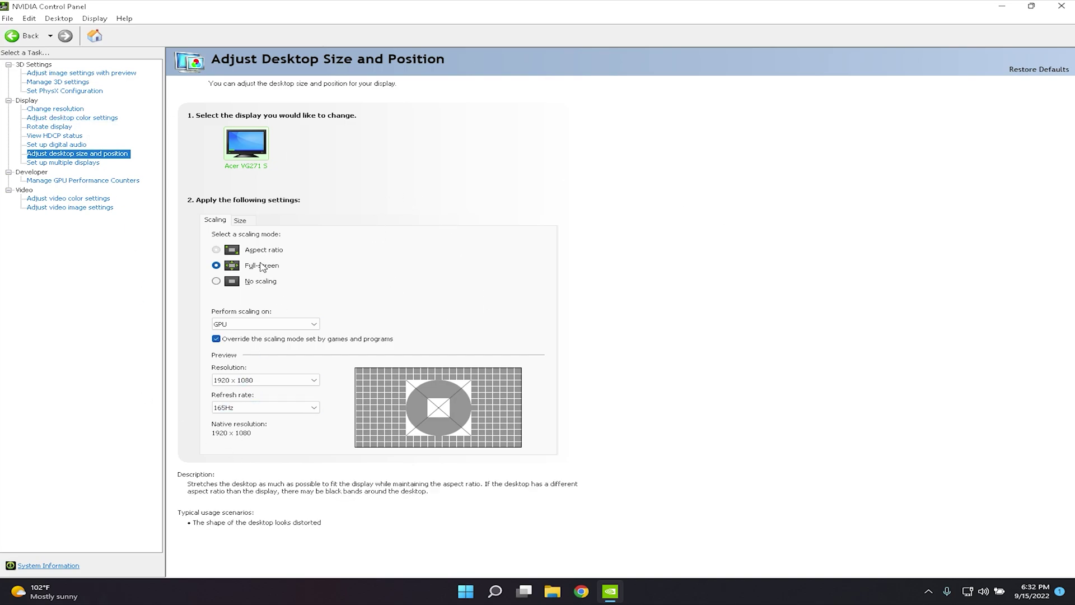
{"action": "left_click", "coordinate": [247, 413]}
{"action": "left_click", "coordinate": [238, 425]}
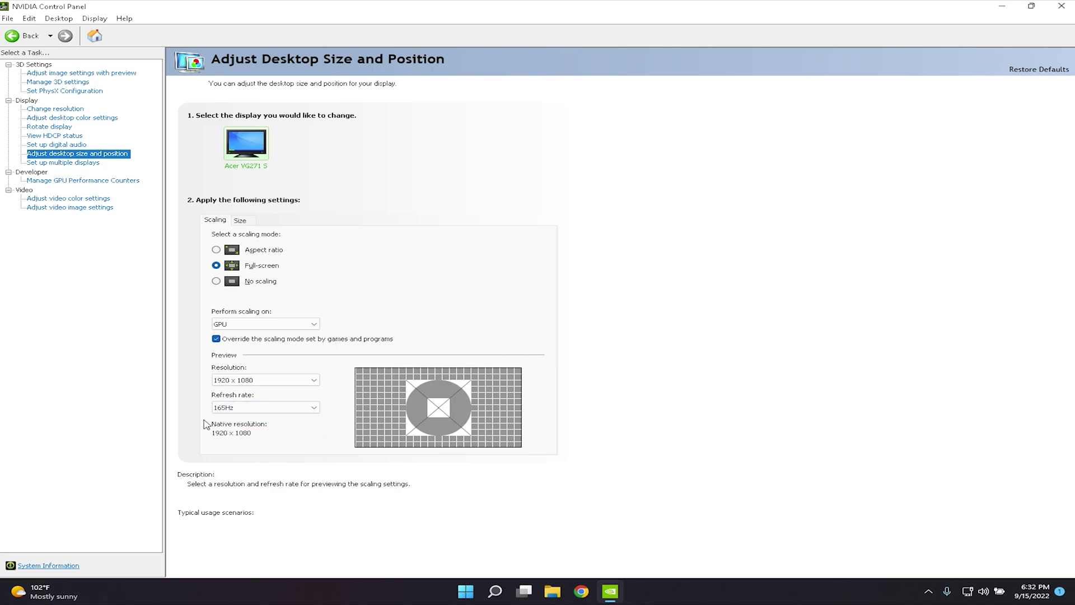
{"action": "left_click", "coordinate": [264, 413]}
{"action": "left_click", "coordinate": [428, 496]}
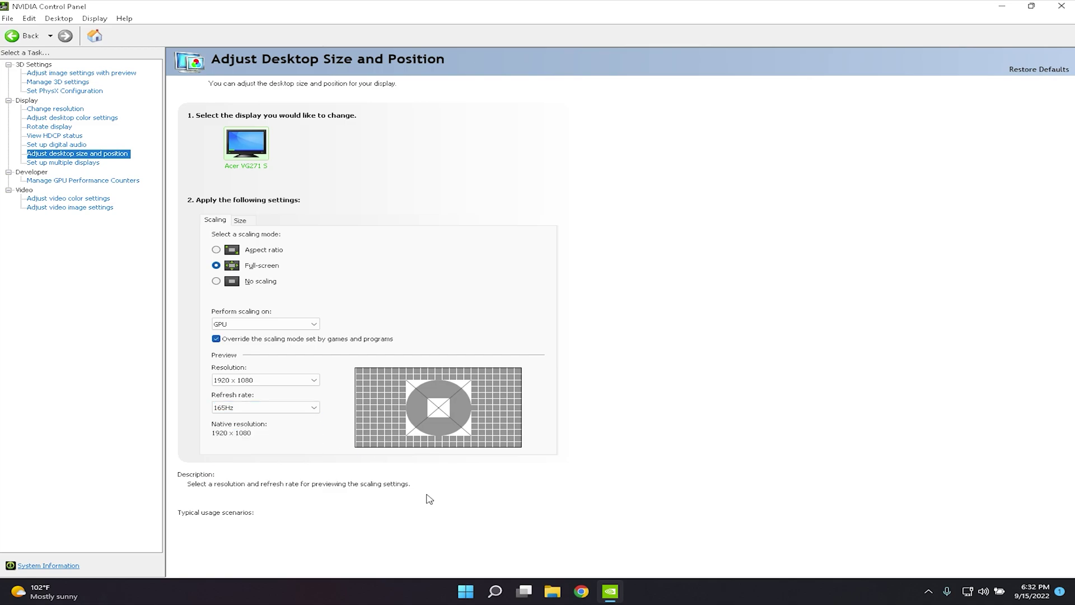
{"action": "left_click", "coordinate": [280, 411]}
{"action": "left_click", "coordinate": [480, 475]}
On Change resolution, open the Customize list and select the 1650 x 1080 custom resolution
{"action": "left_click", "coordinate": [63, 109]}
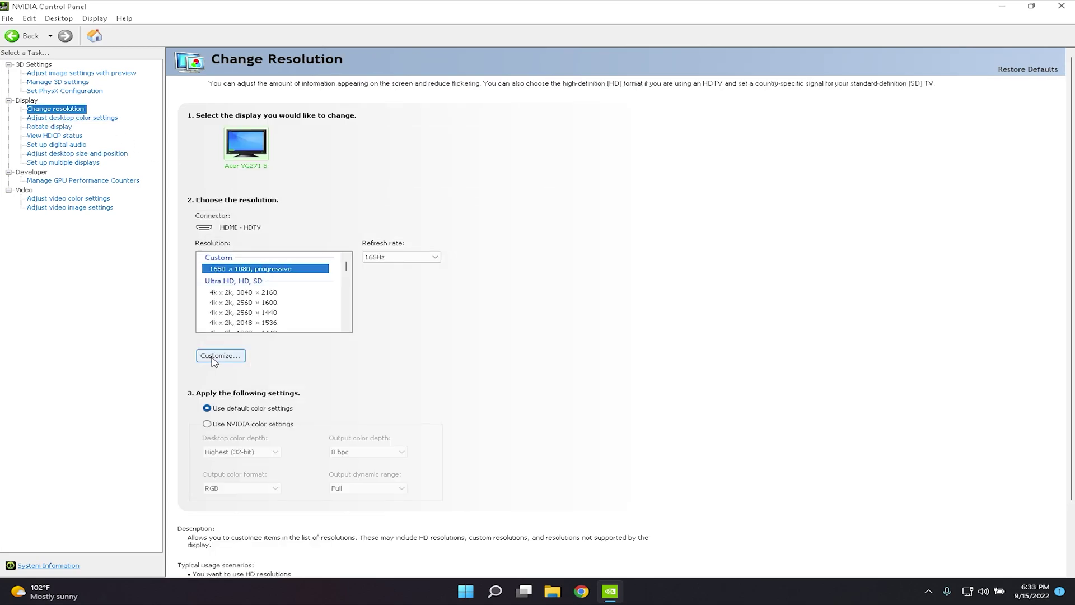
{"action": "left_click", "coordinate": [233, 356]}
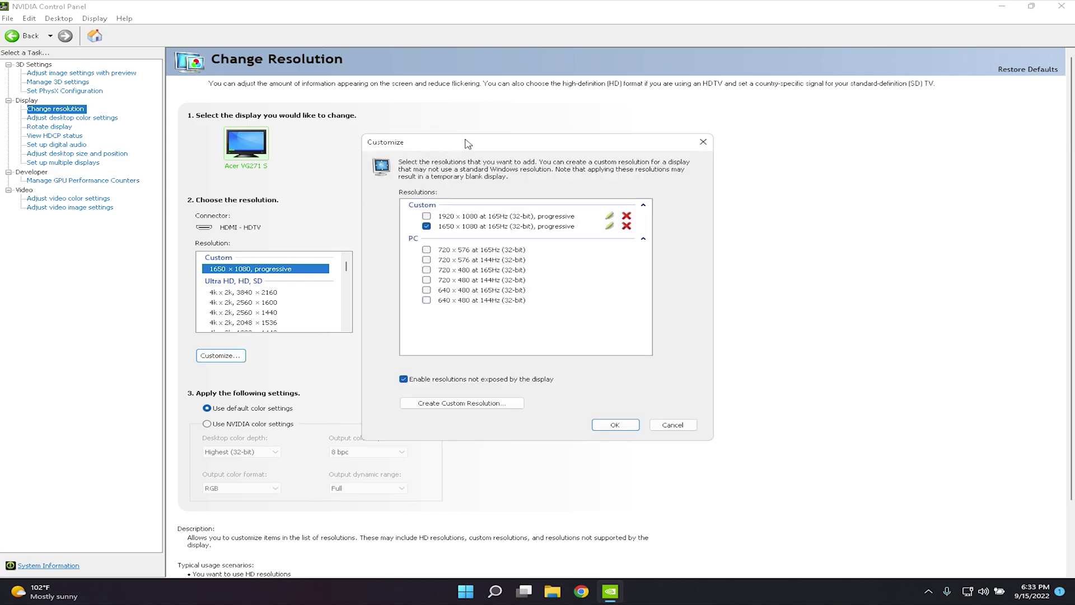
{"action": "left_click_drag", "start_coordinate": [465, 140], "coordinate": [480, 153]}
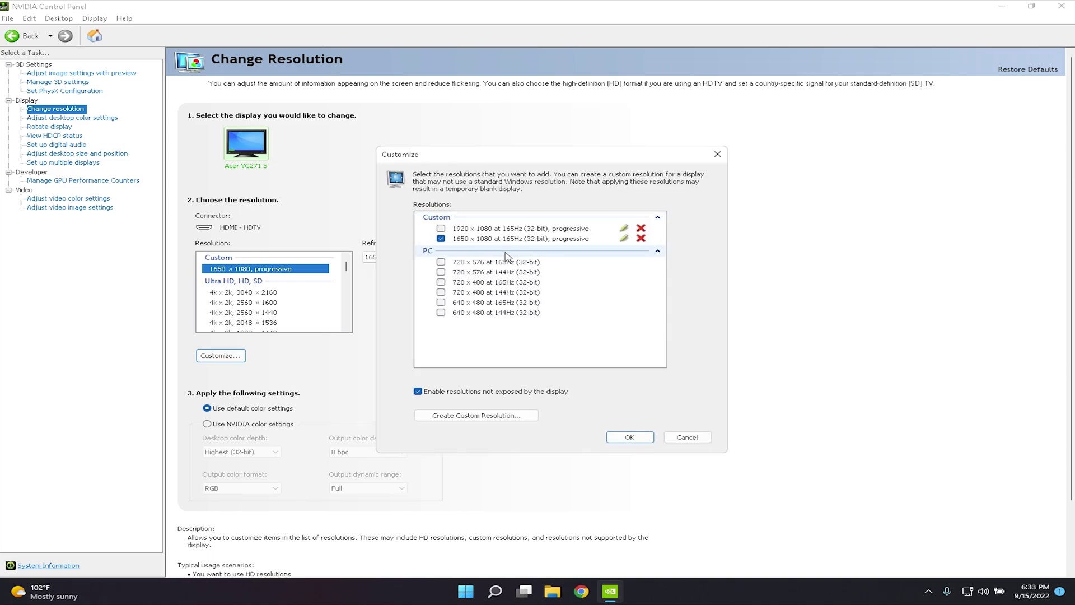
{"action": "left_click", "coordinate": [639, 242]}
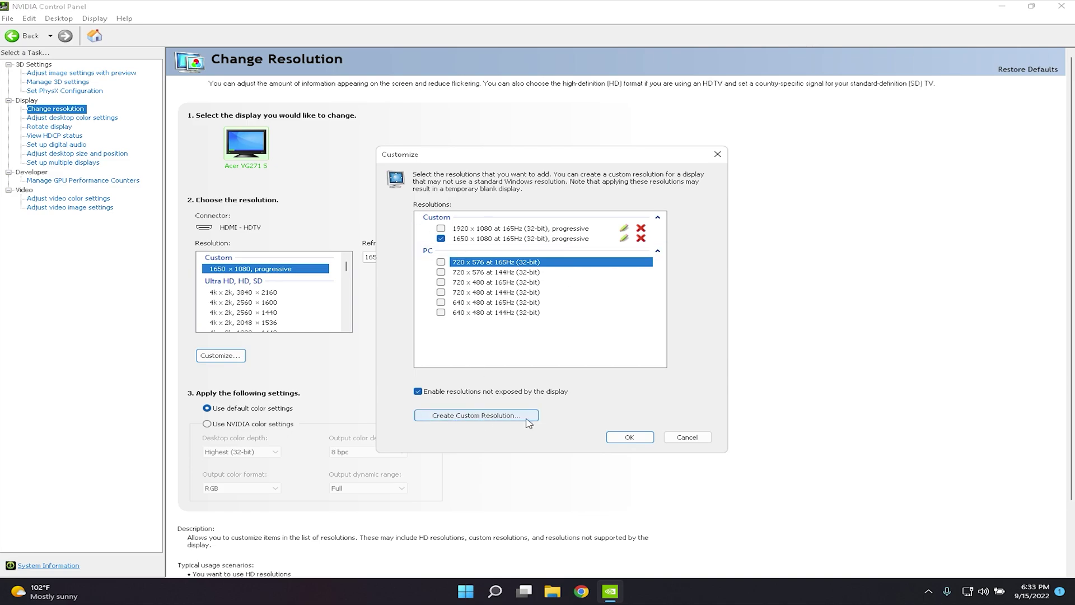
Review Create Custom Resolution values 1650 × 1080, Progressive scan, then close the creator
{"action": "left_click", "coordinate": [459, 422]}
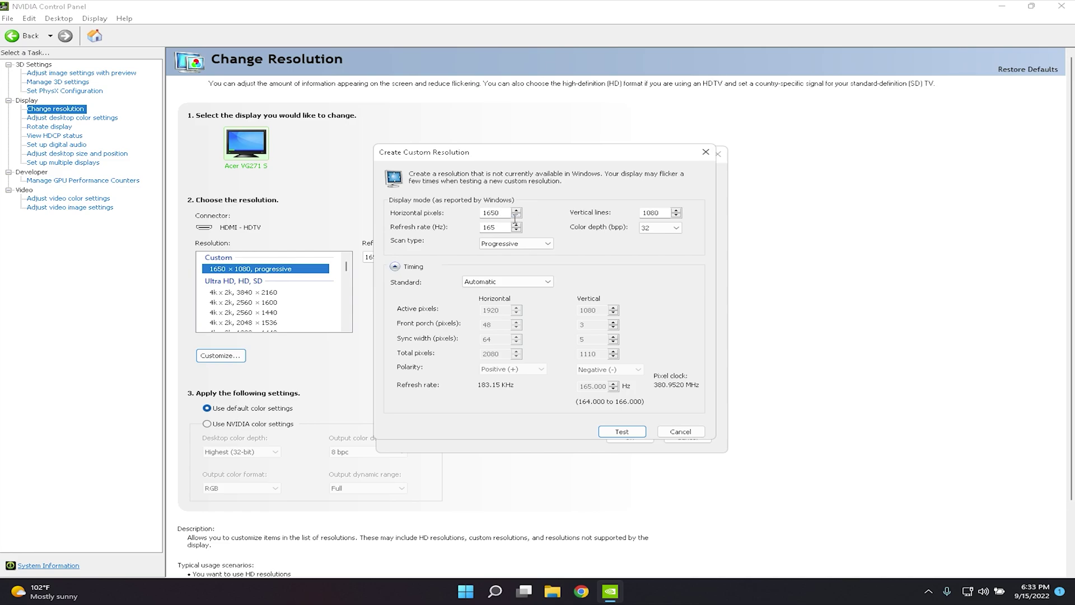
{"action": "left_click_drag", "start_coordinate": [515, 220], "coordinate": [470, 219]}
{"action": "left_click", "coordinate": [502, 219]}
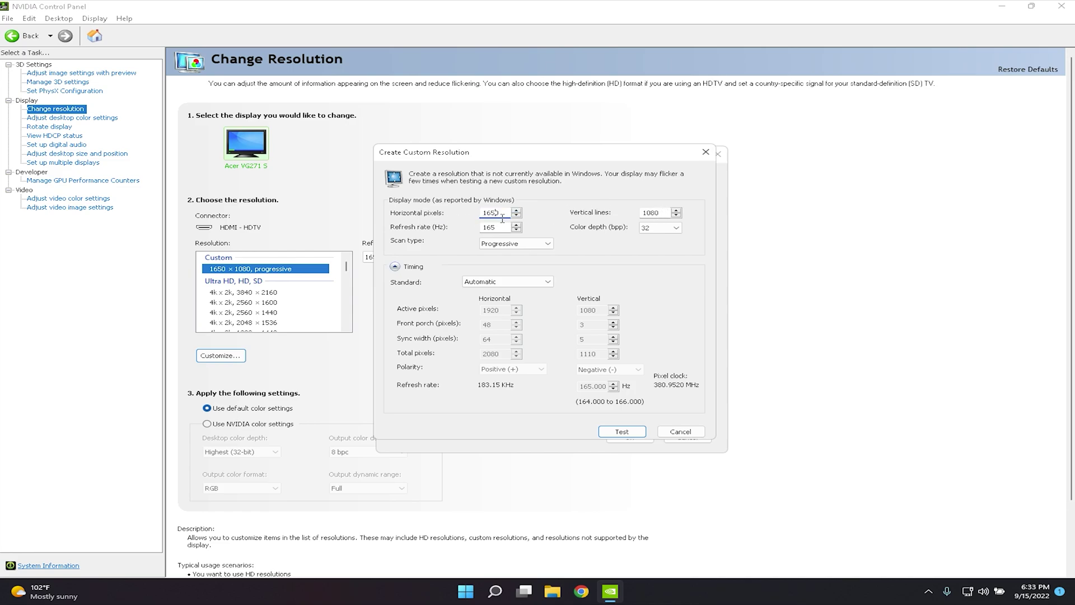
{"action": "left_click", "coordinate": [667, 215]}
{"action": "left_click", "coordinate": [520, 244]}
{"action": "left_click", "coordinate": [520, 256]}
{"action": "left_click", "coordinate": [705, 152]}
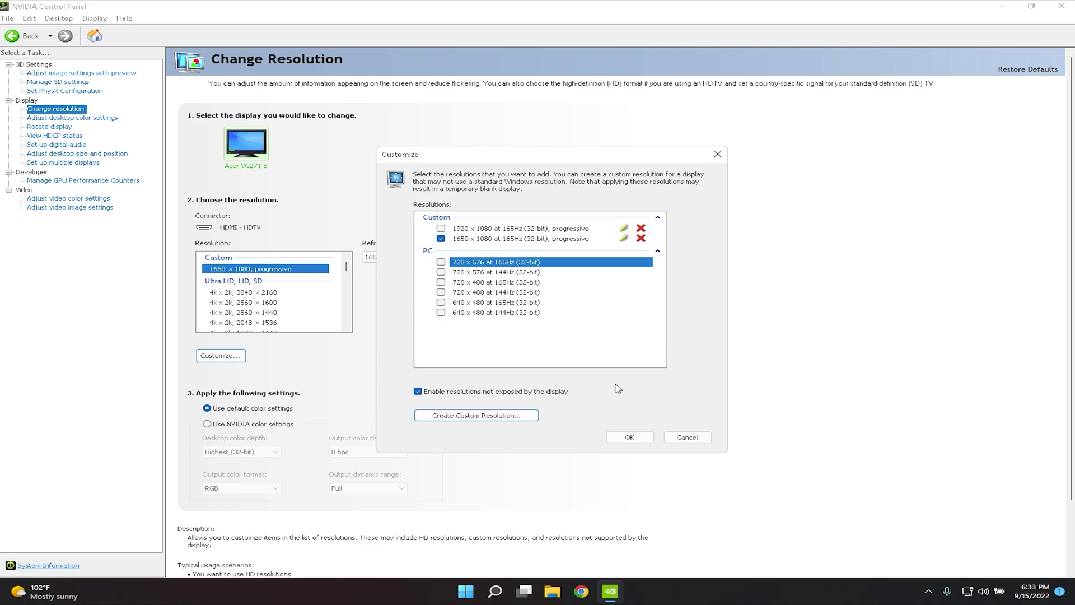
Confirm the Customize list, pick 1650 x 1080 as the resolution, and bring up the Apply Changes prompt
{"action": "left_click", "coordinate": [628, 436]}
{"action": "scroll", "coordinate": [294, 305], "scroll_direction": "down", "scroll_amount": 4}
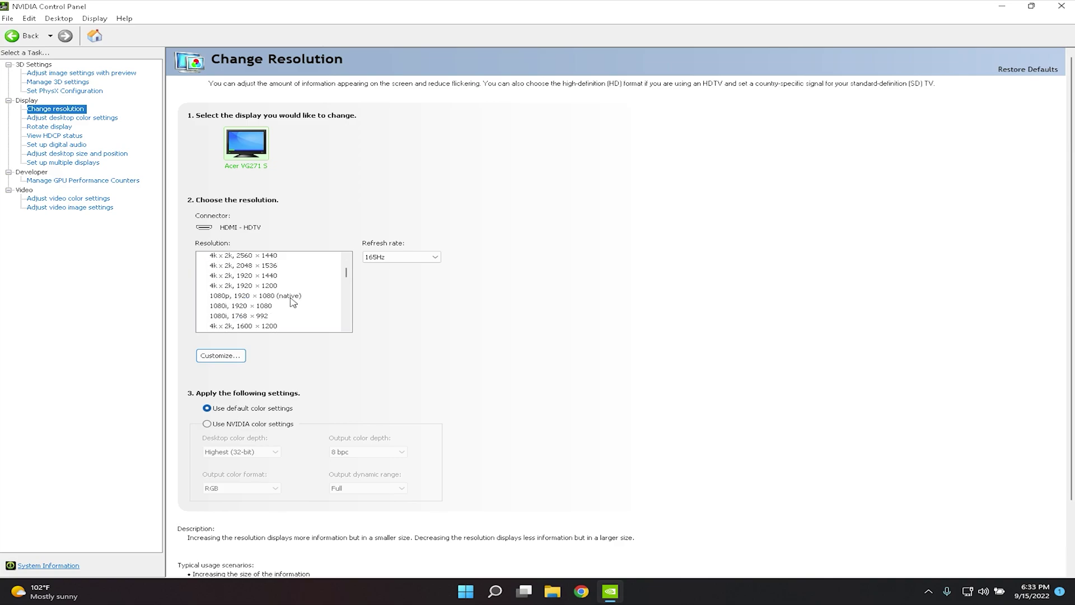
{"action": "scroll", "coordinate": [296, 329], "scroll_direction": "up", "scroll_amount": 4}
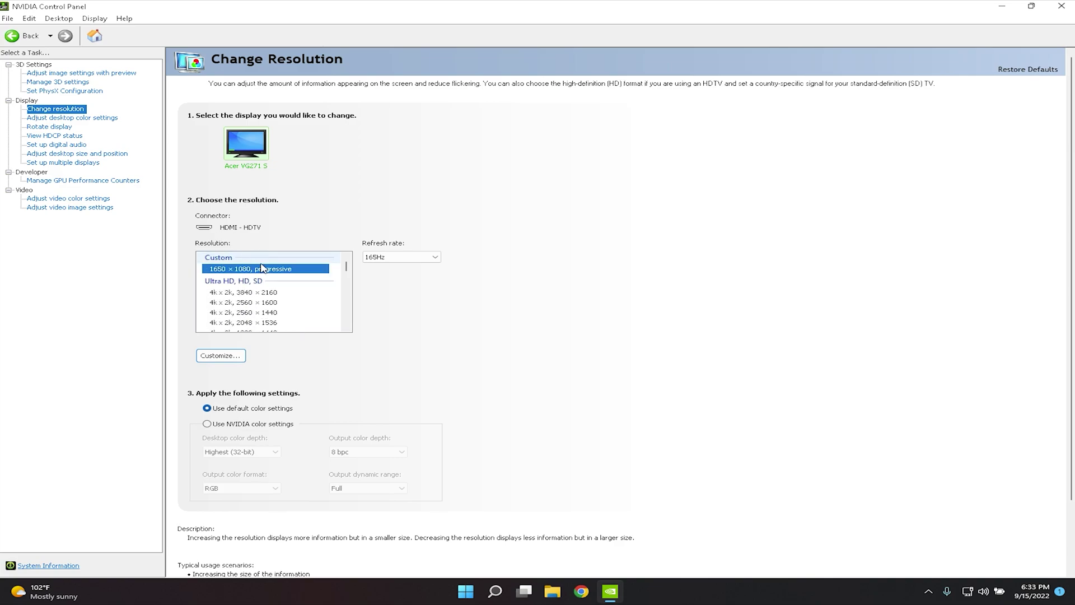
{"action": "left_click", "coordinate": [245, 271]}
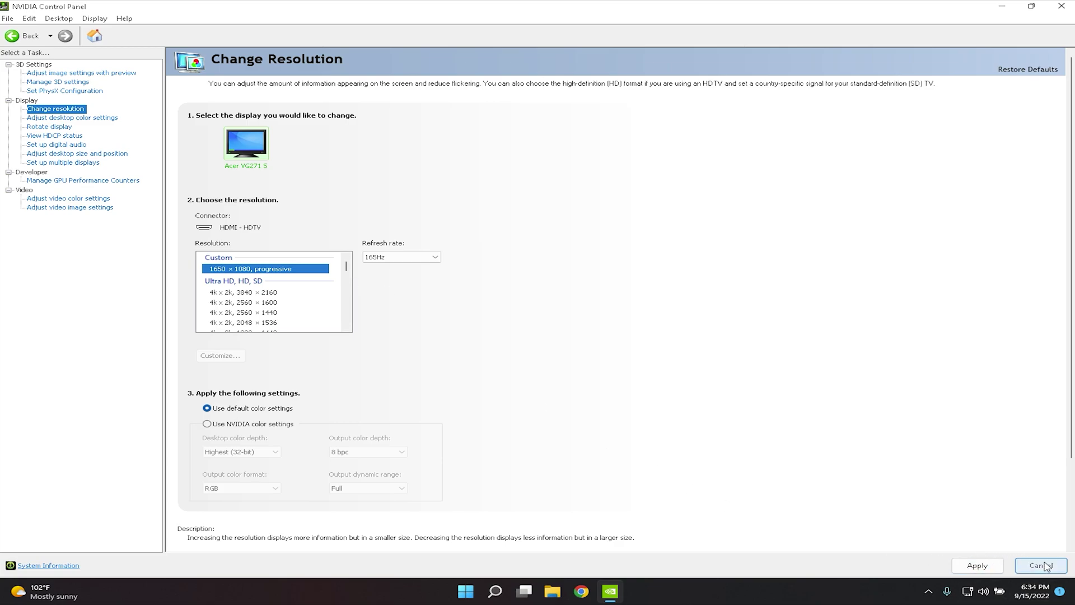
{"action": "left_click", "coordinate": [1061, 7]}
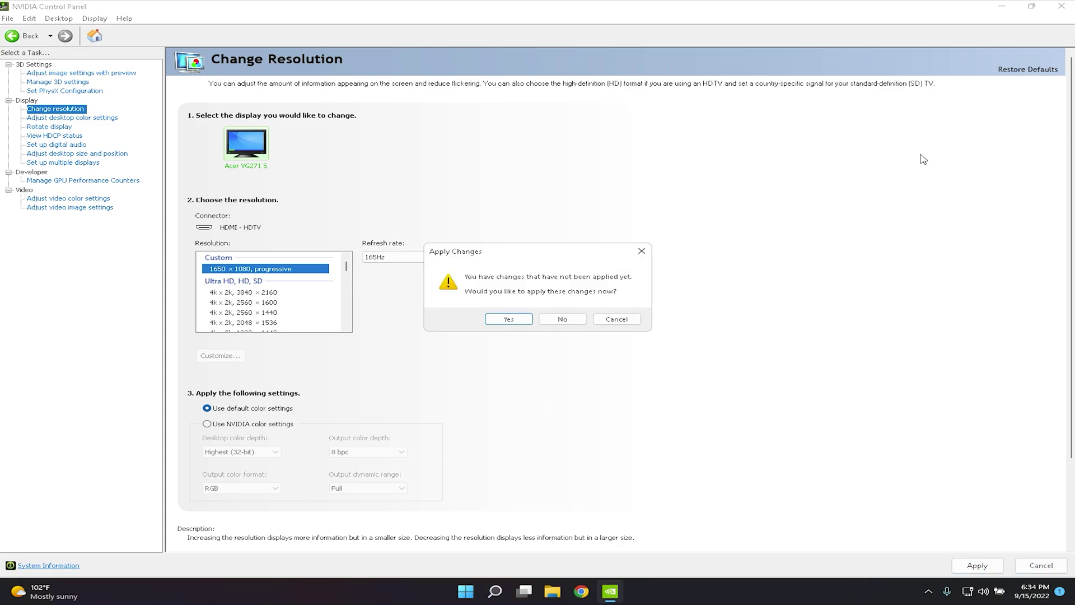